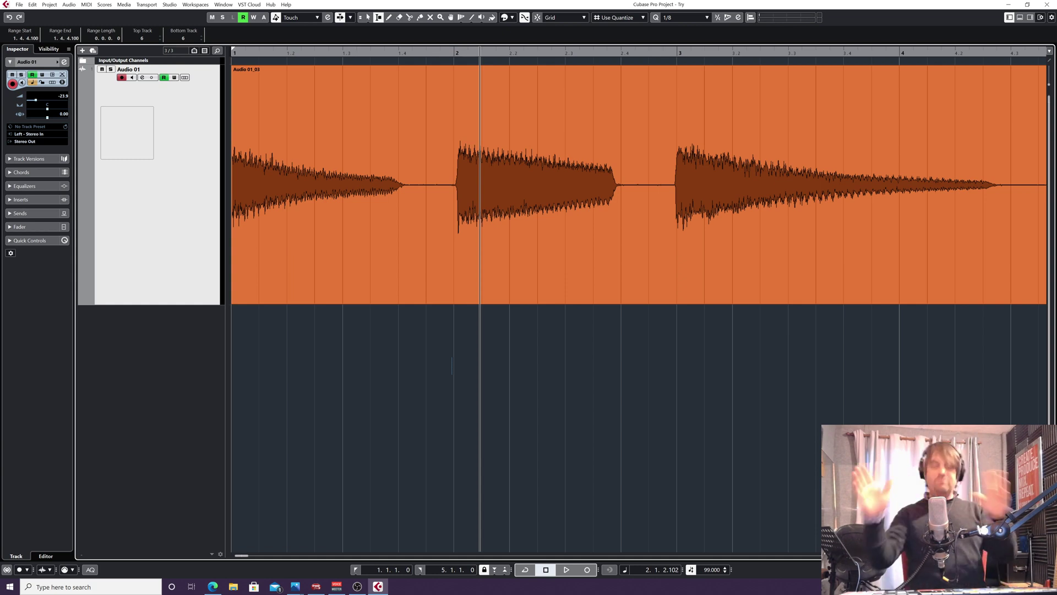
Mark the silent gaps before bars 2 and 3 of the Audio 01 recording with range selections
click(452, 365)
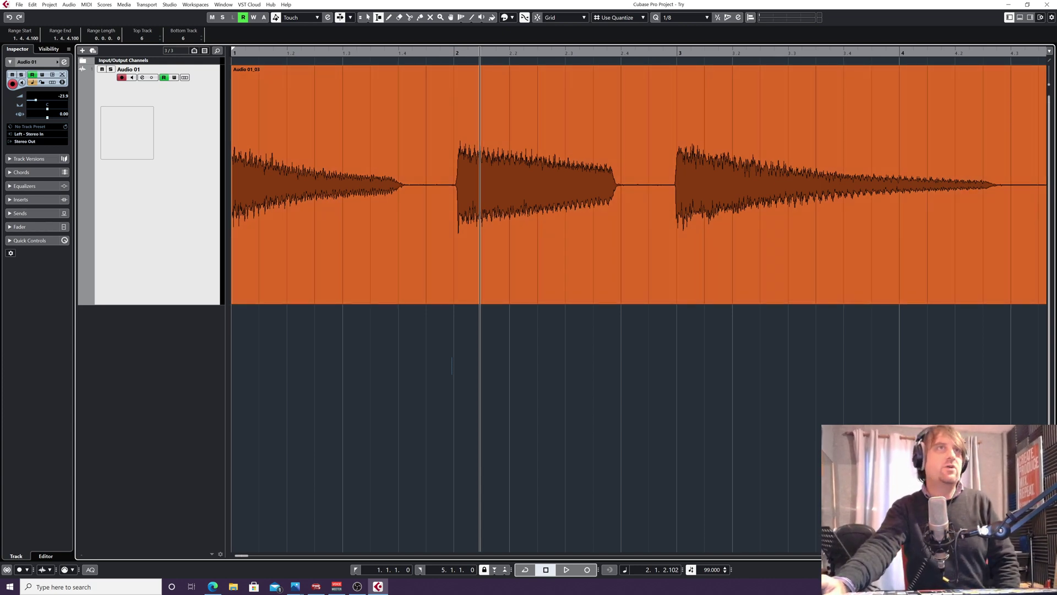
drag(407, 182, 452, 182)
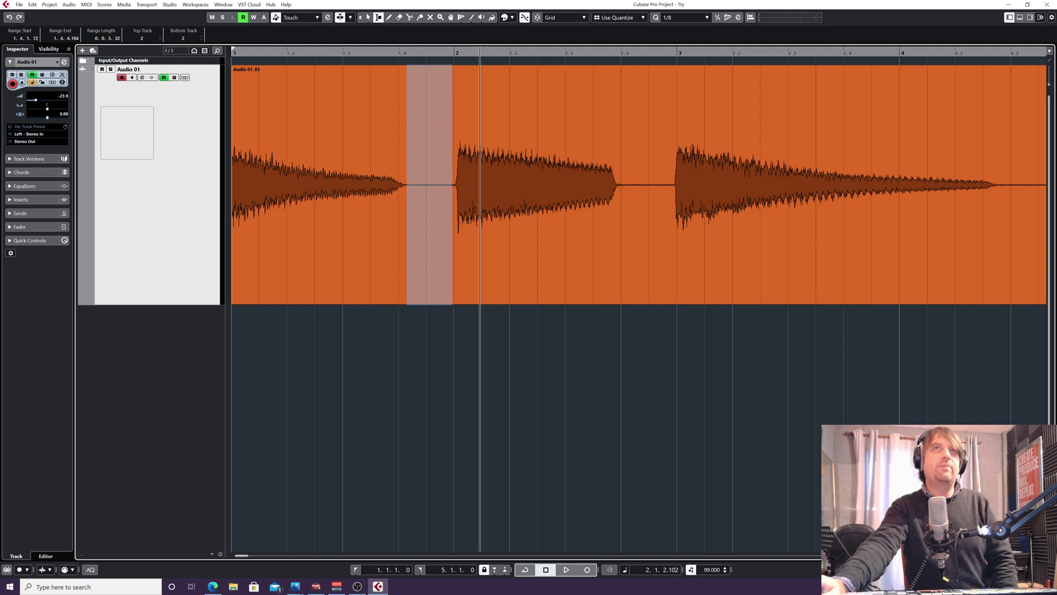
drag(618, 182, 675, 182)
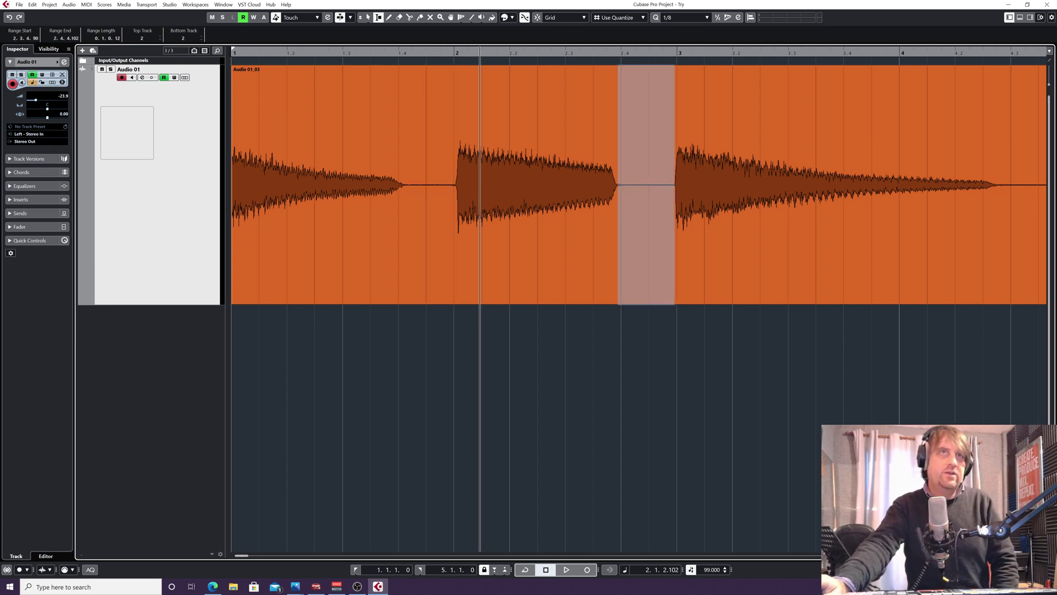
drag(407, 181, 453, 182)
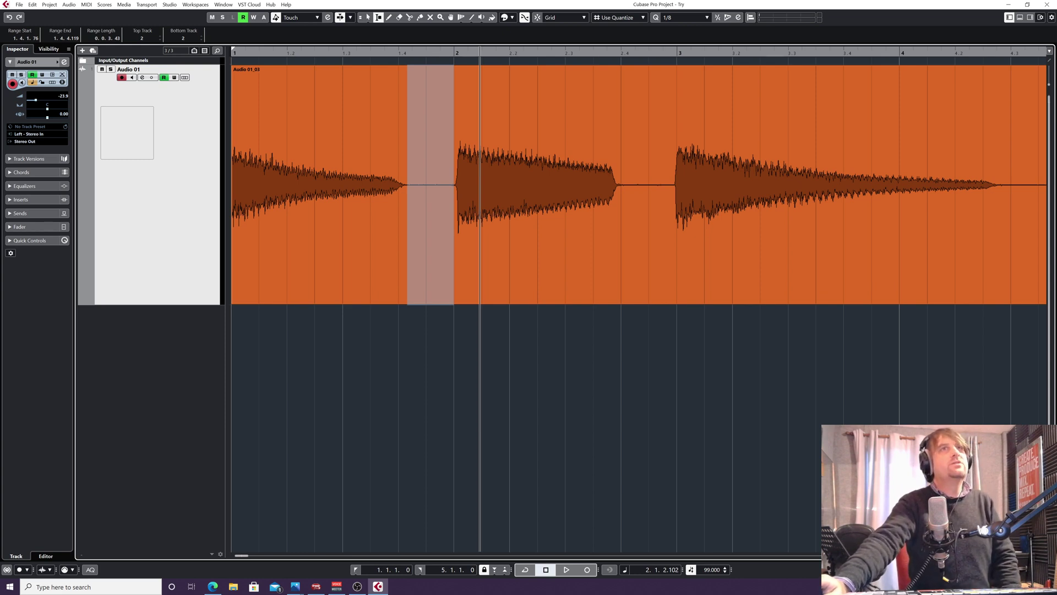
click(401, 185)
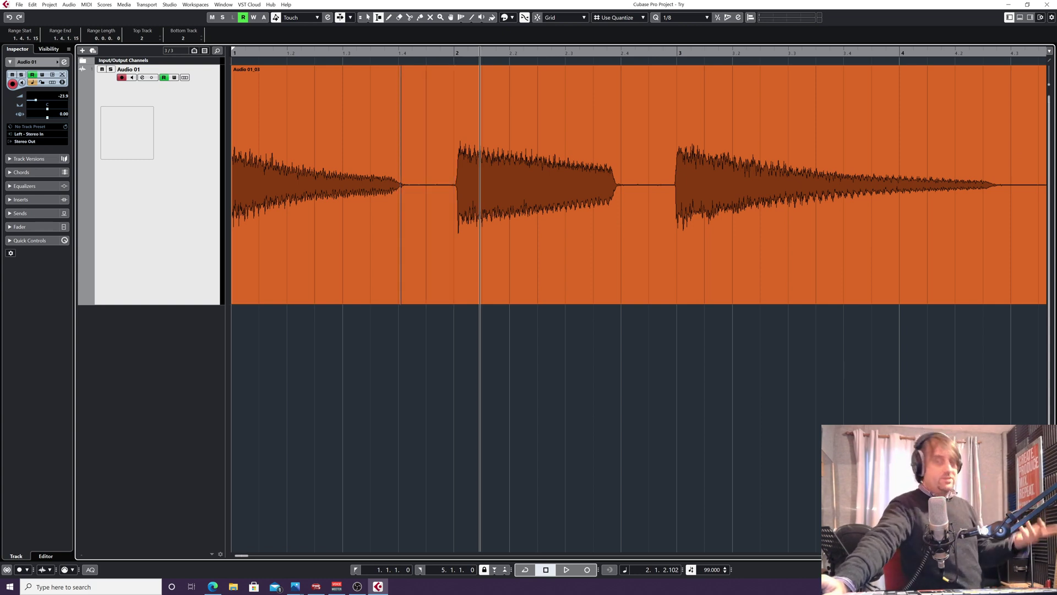
mouse_move(410, 181)
mouse_down()
mouse_move(454, 182)
mouse_move(405, 181)
mouse_up()
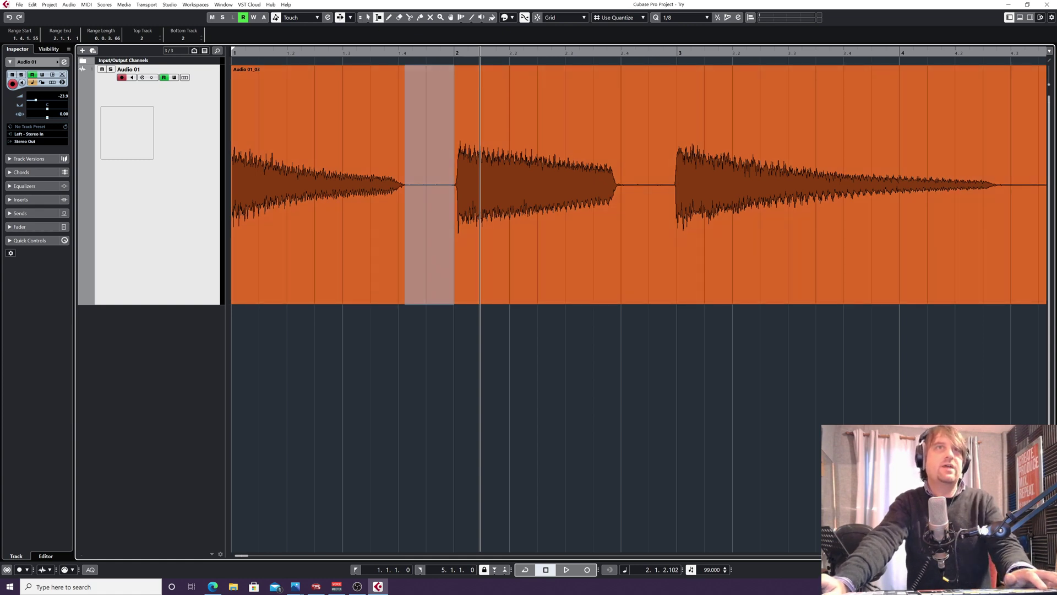
Show the volume automation of Audio 01 and draw a fade-out and a fade-in line at the silent gap before bar 2
click(367, 17)
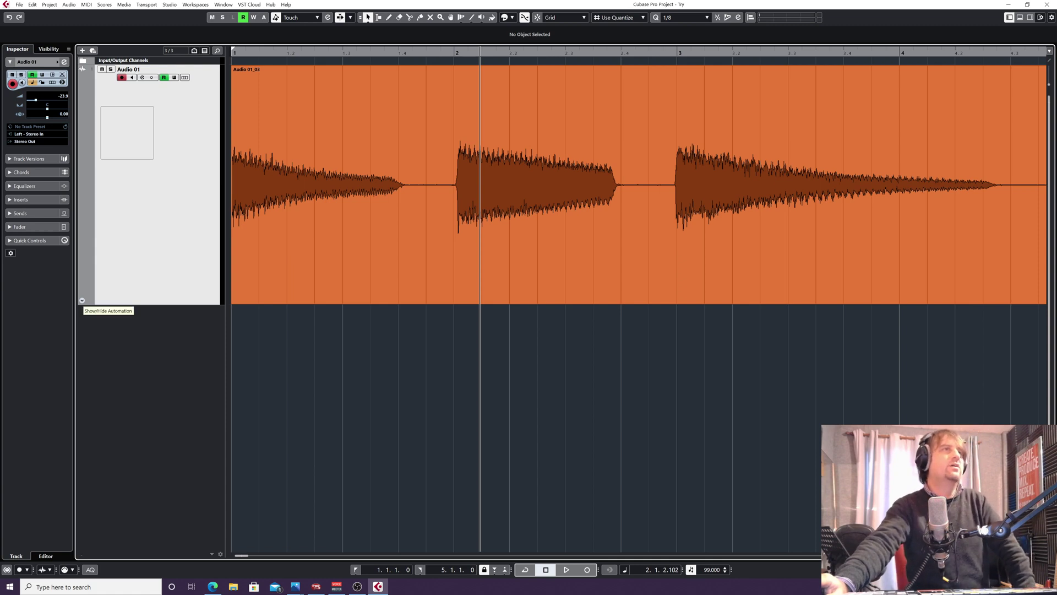
click(81, 300)
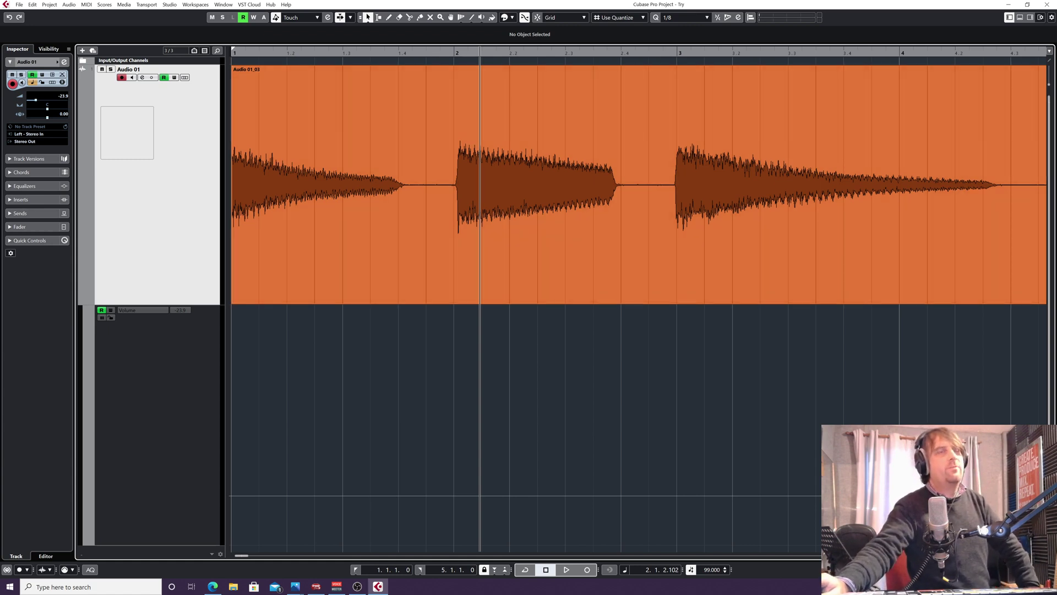
right_click(382, 397)
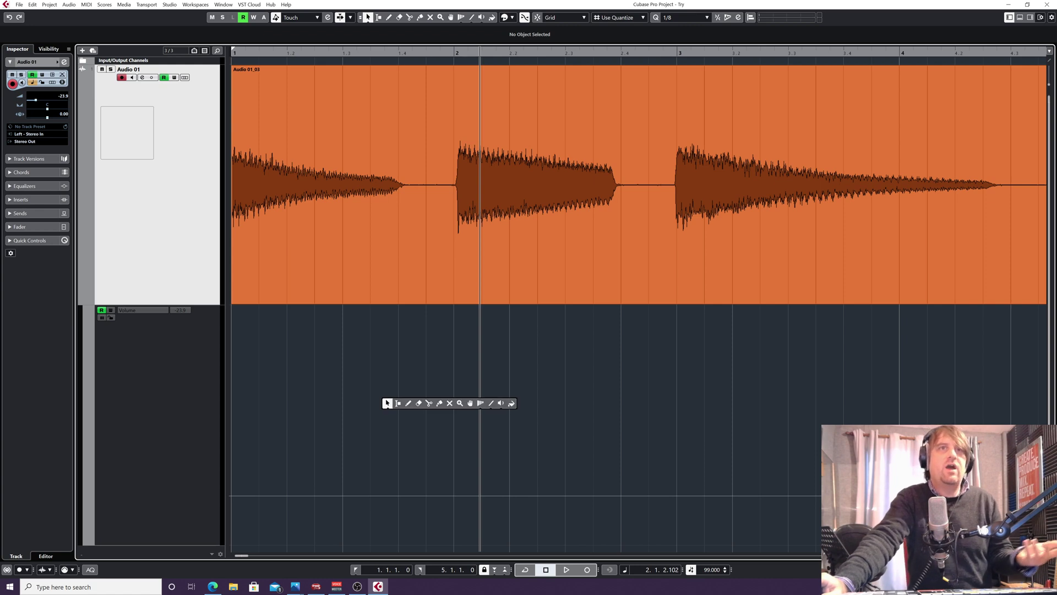
click(491, 403)
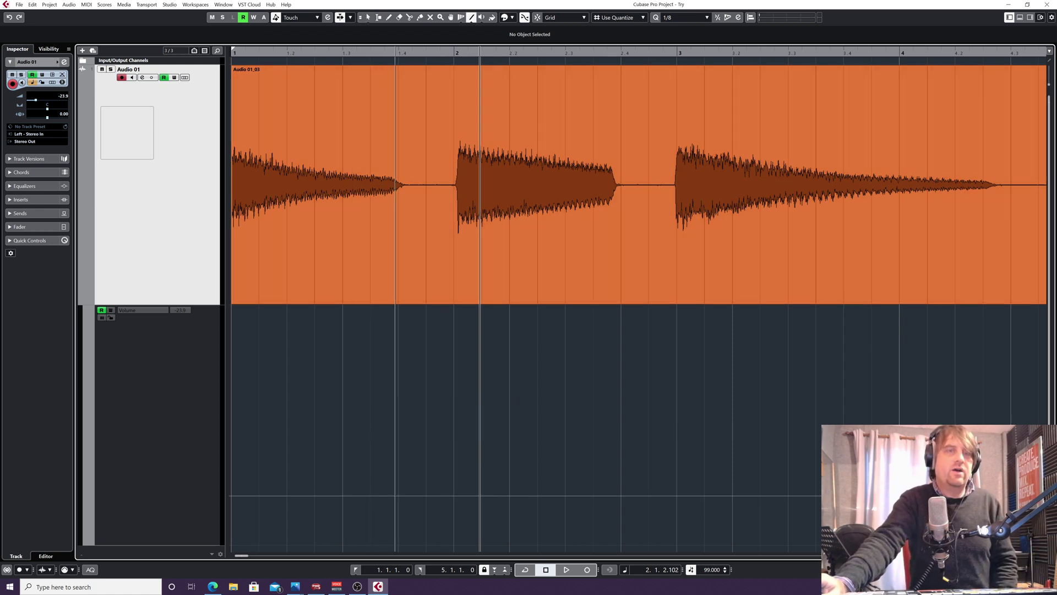
drag(401, 495, 414, 544)
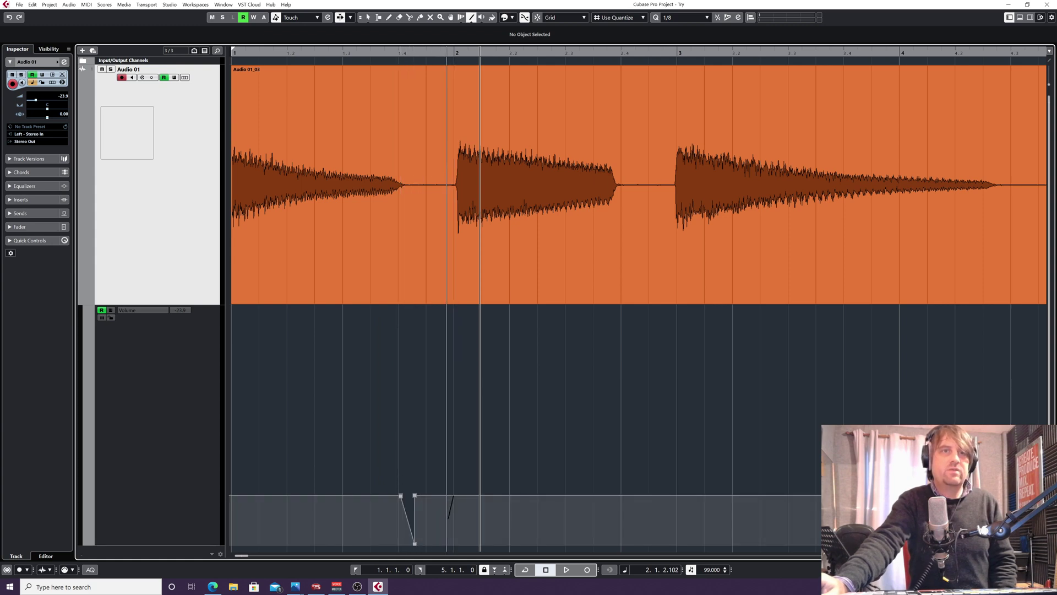
drag(453, 495, 442, 544)
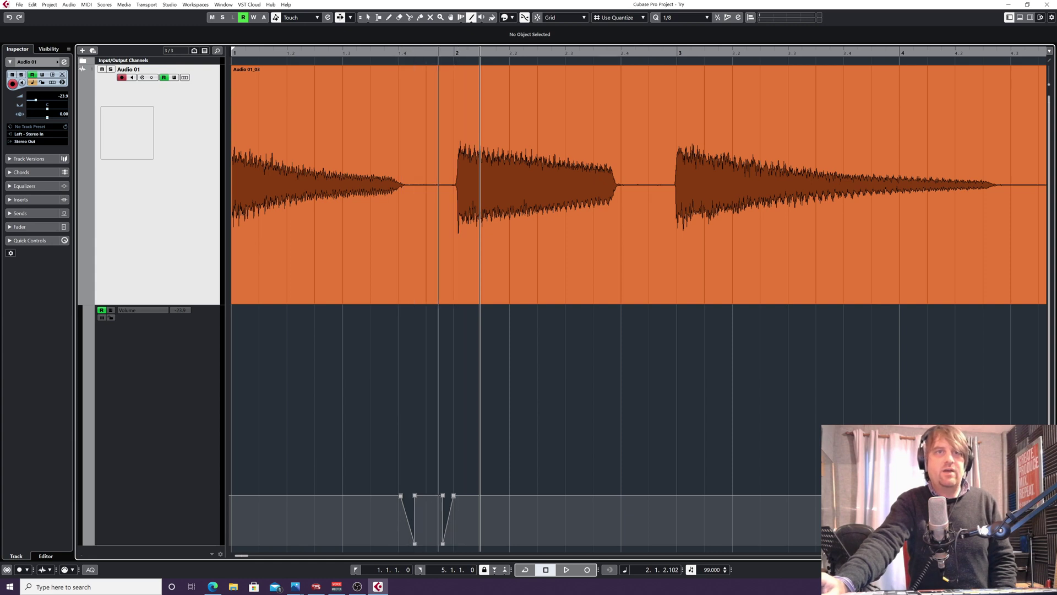
Delete the two extra upper volume points between the fades to form a single dip down to silence
key(1)
drag(407, 468, 448, 500)
key(Delete)
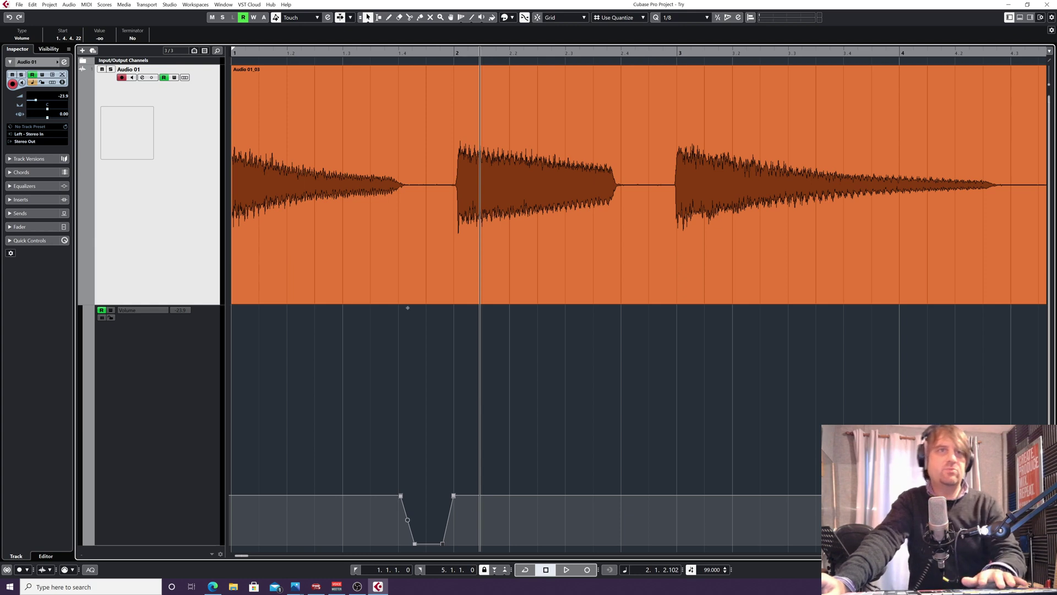
click(401, 496)
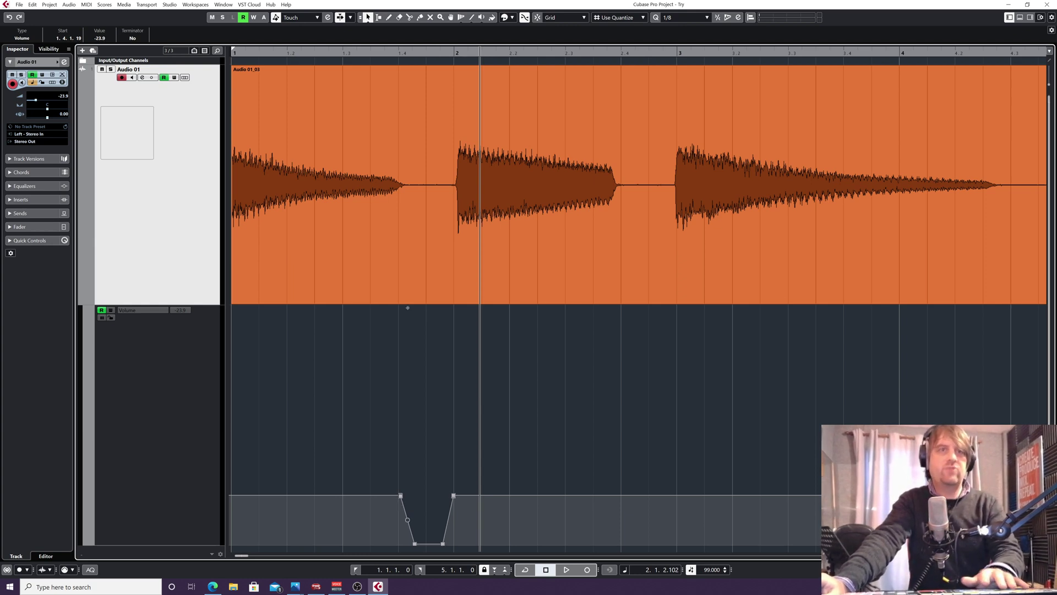
click(414, 543)
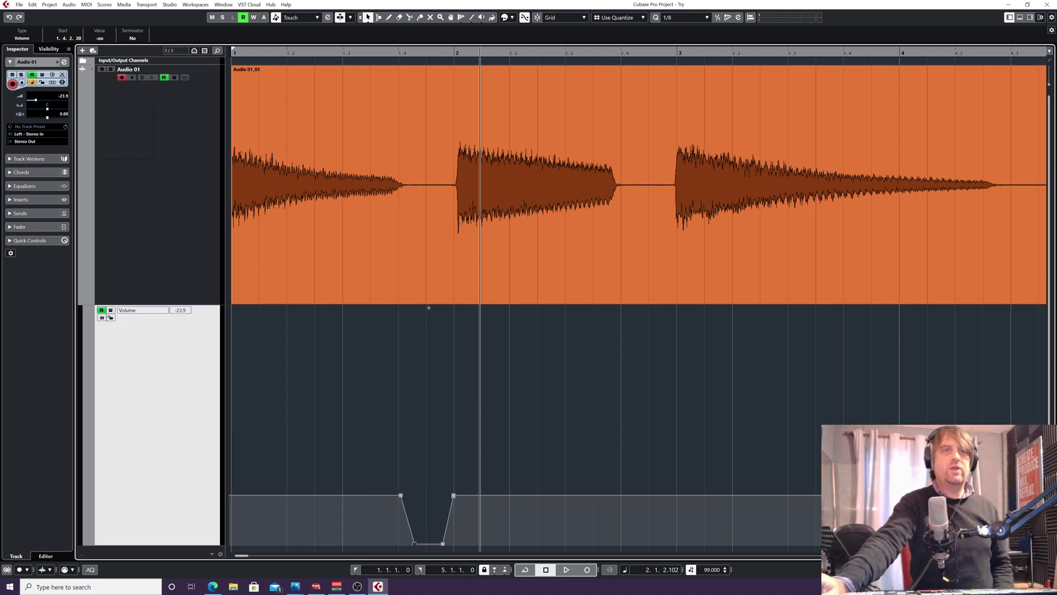
Select the whole volume dip and move it later and back, placing its start at 1.3.4.100
drag(377, 463, 488, 551)
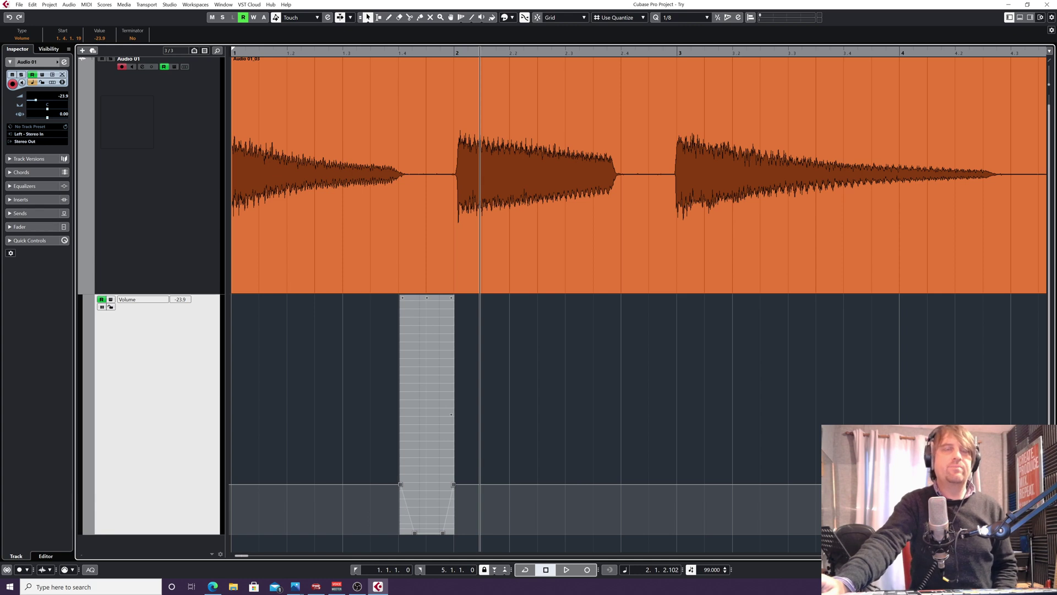
drag(427, 456, 553, 456)
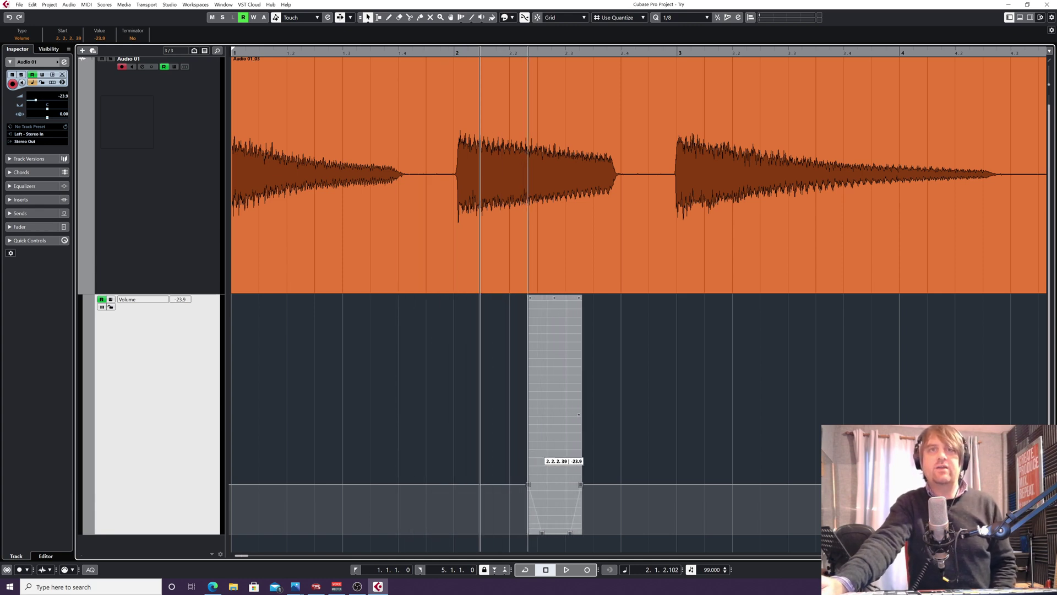
drag(550, 465, 418, 474)
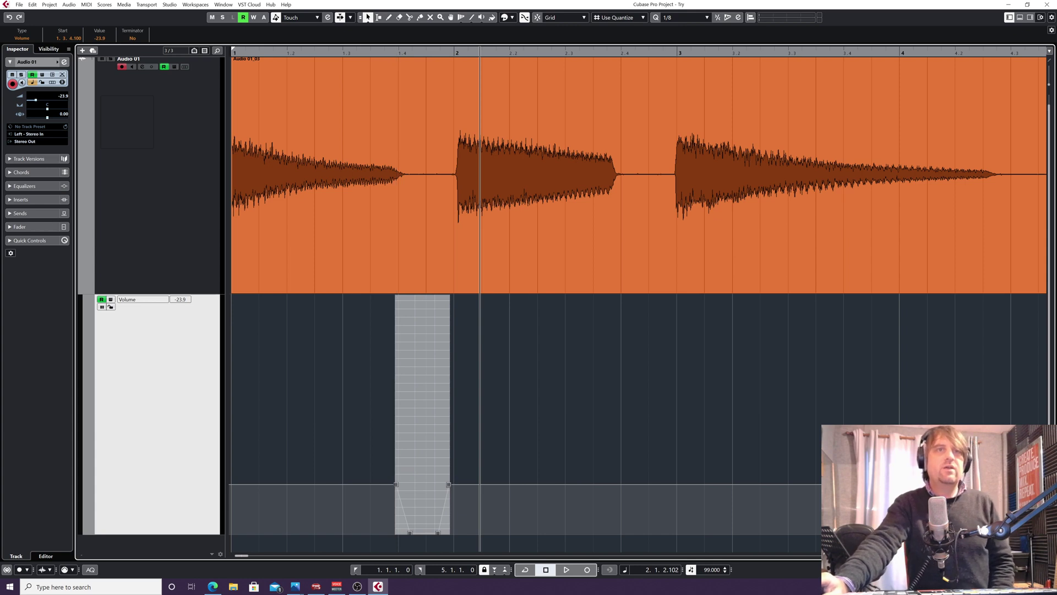
key(Escape)
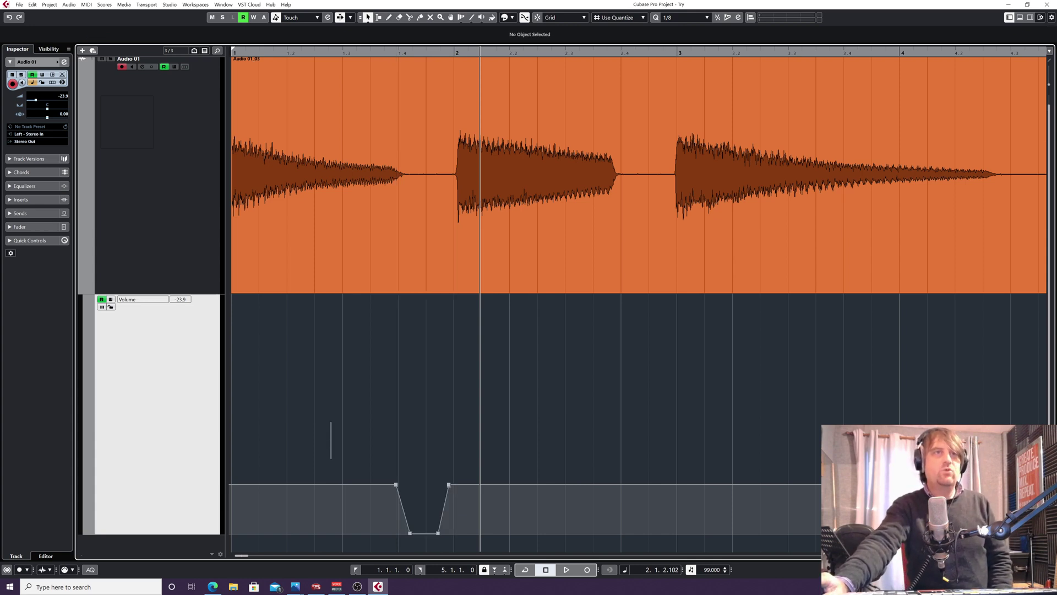
Copy the volume dip to the silent gap before bar 3, starting at 2.3.4.73, and clear the selection
drag(331, 457, 472, 540)
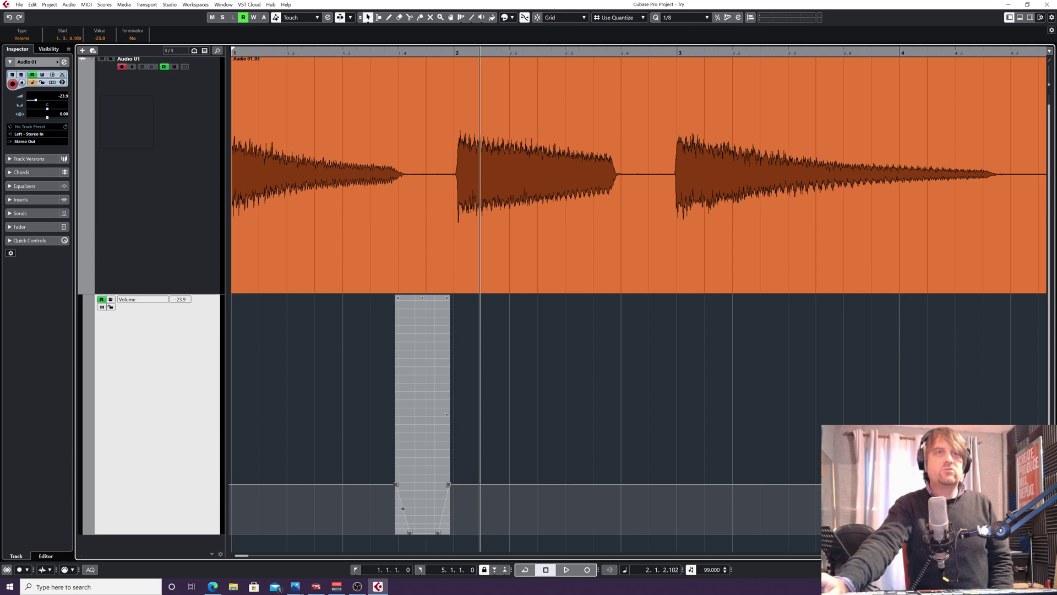
drag(418, 473, 639, 473)
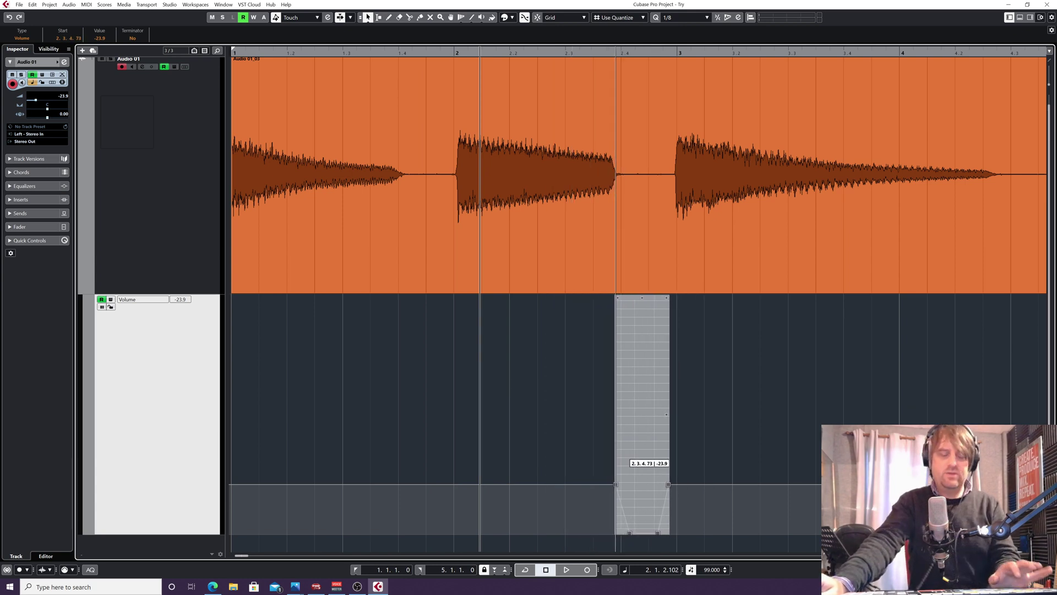
key(alt)
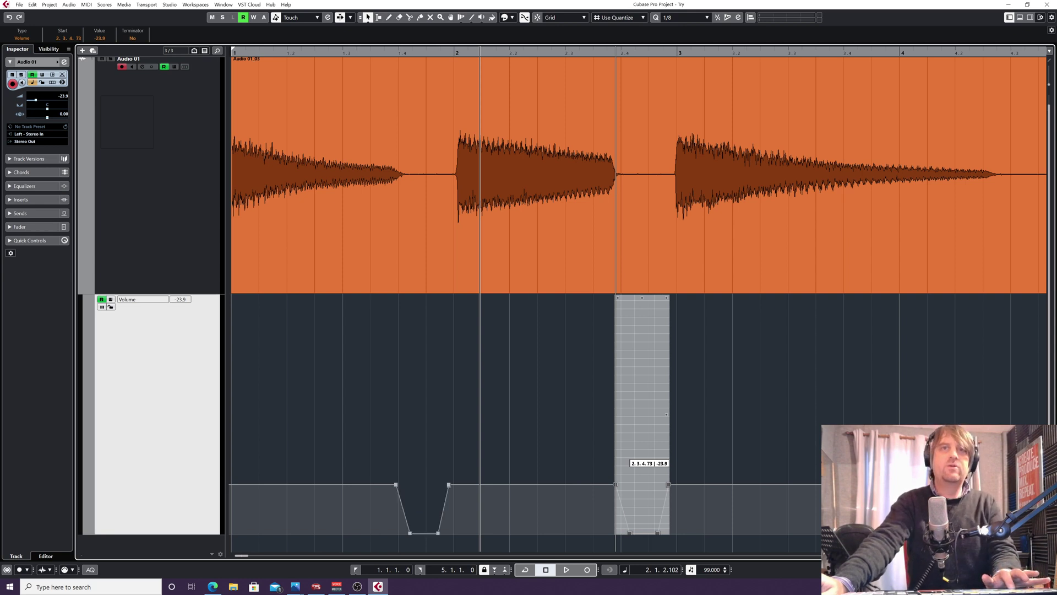
drag(639, 473, 639, 474)
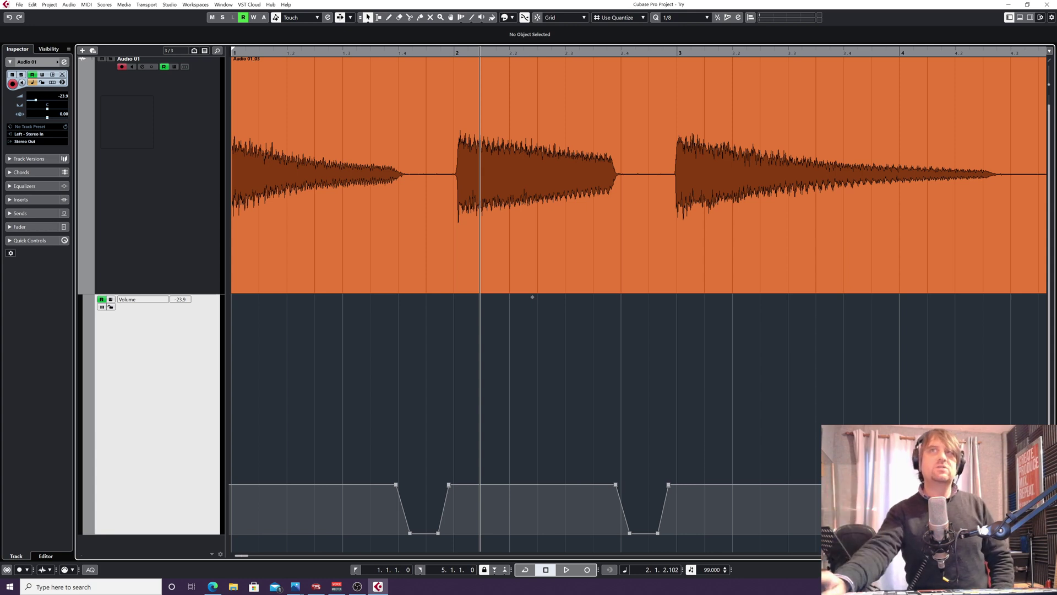
drag(595, 439, 740, 543)
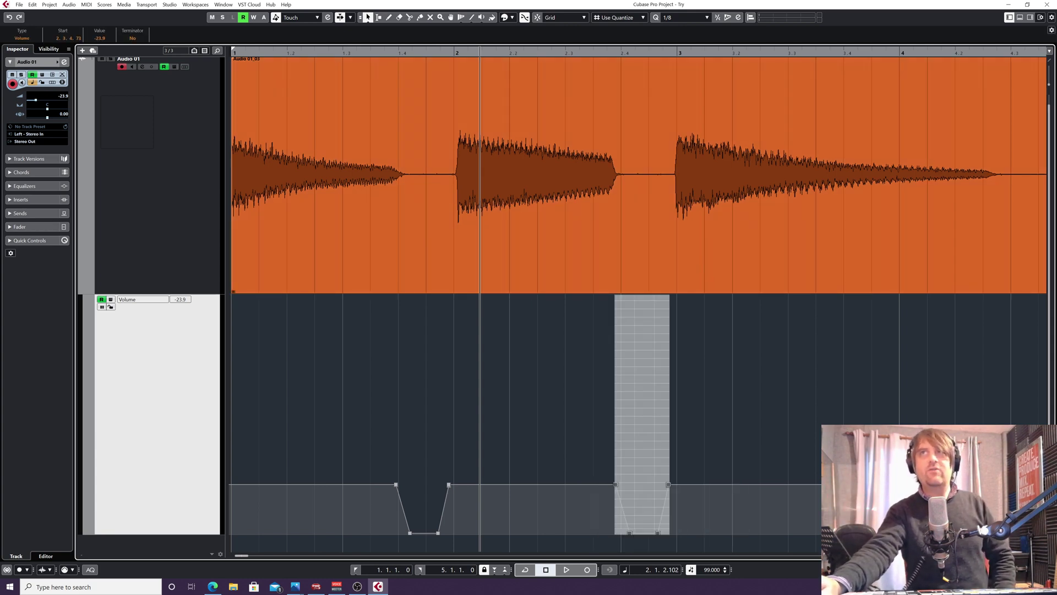
key(ctrl+shift+a)
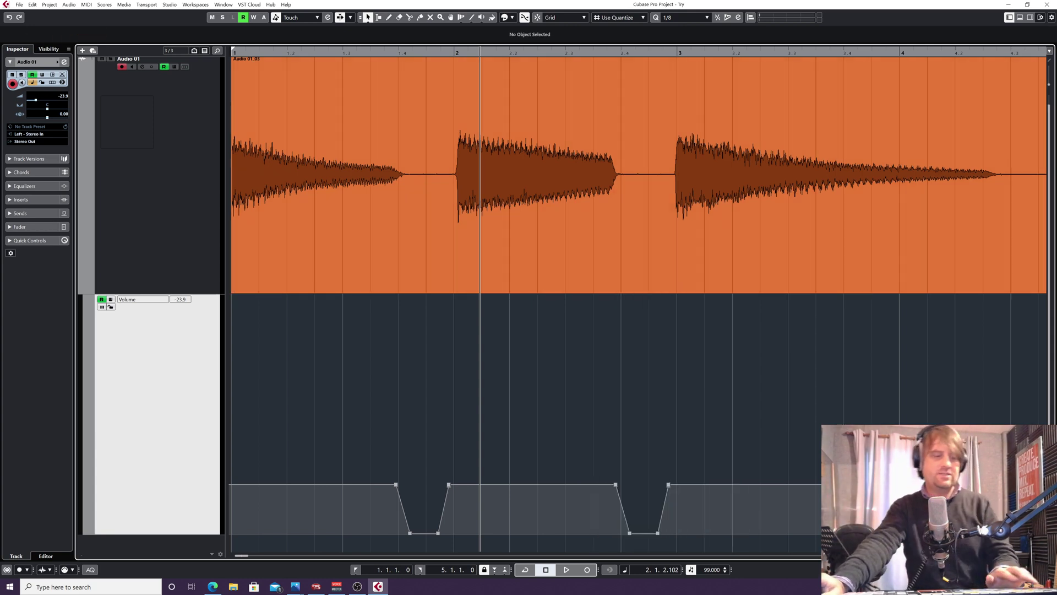
Undo all the volume automation edits on Audio 01
key(ctrl+z)
key(ctrl+z)
key(ctrl+z)
key(ctrl+z)
key(ctrl+z)
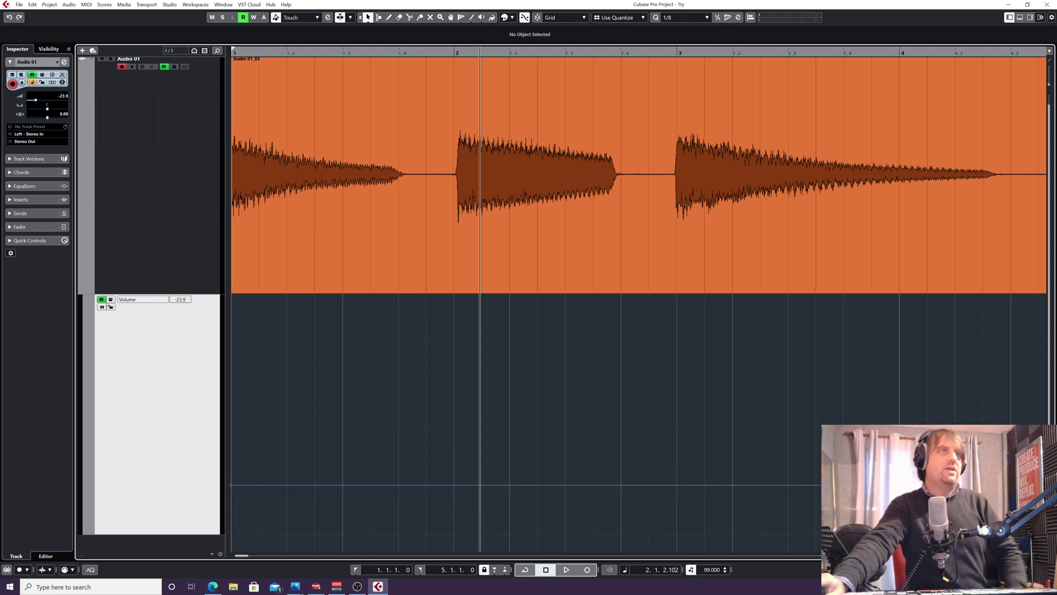
key(ctrl+z)
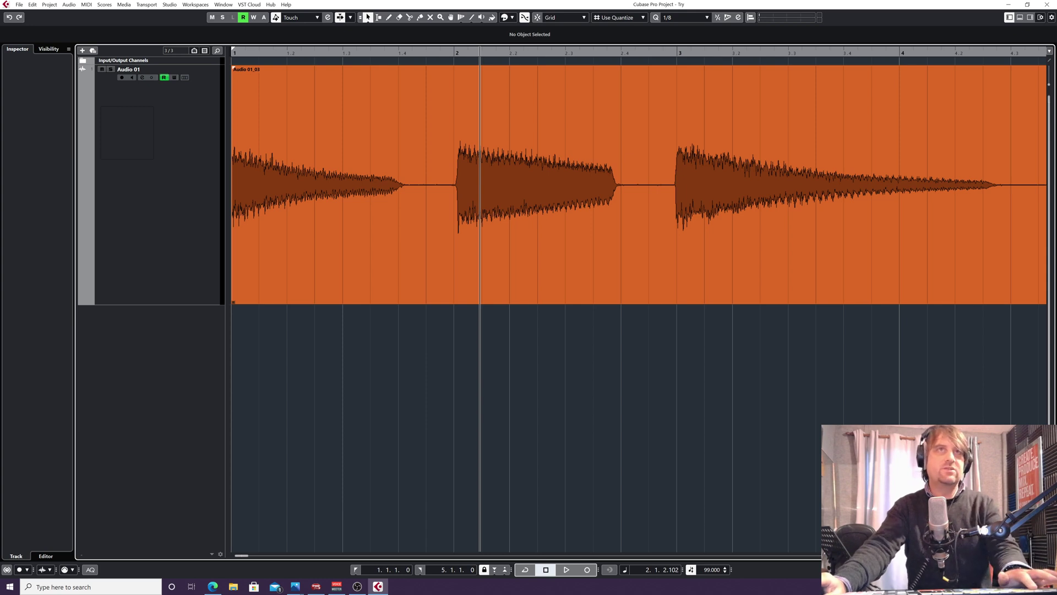
Split the Audio 01 event at both edges of each silent gap, at 1.4.1.52, 1.4.4.119, 2.3.4.88 and 2.4.4.70
click(409, 17)
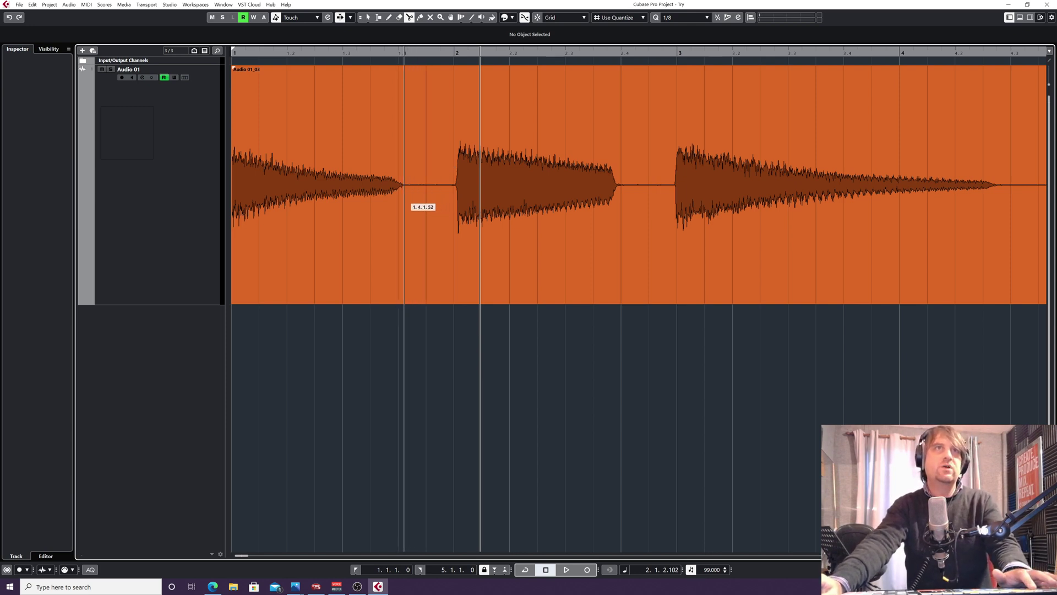
click(404, 203)
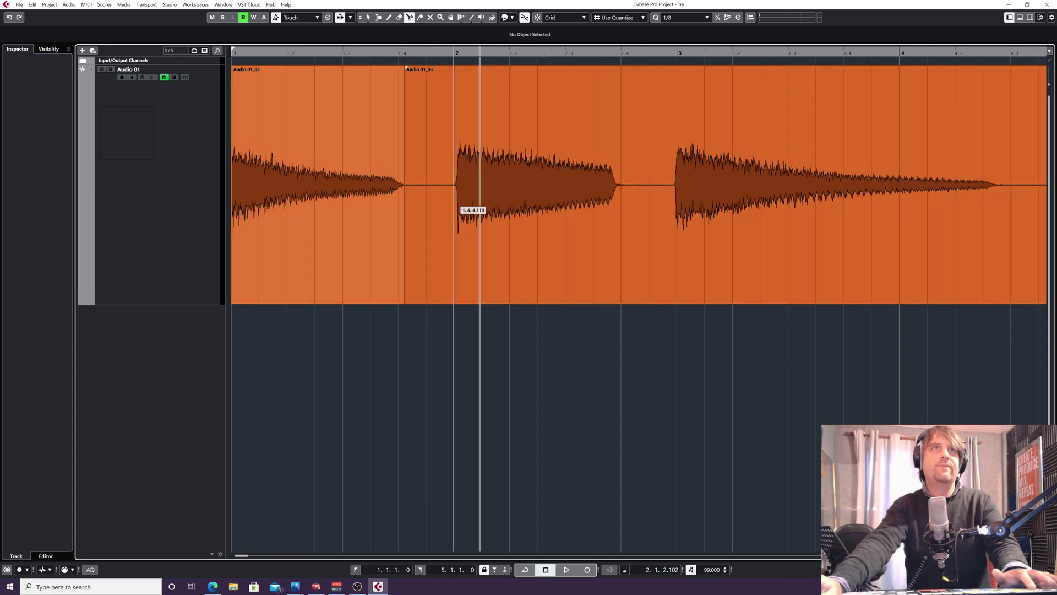
click(454, 204)
click(617, 218)
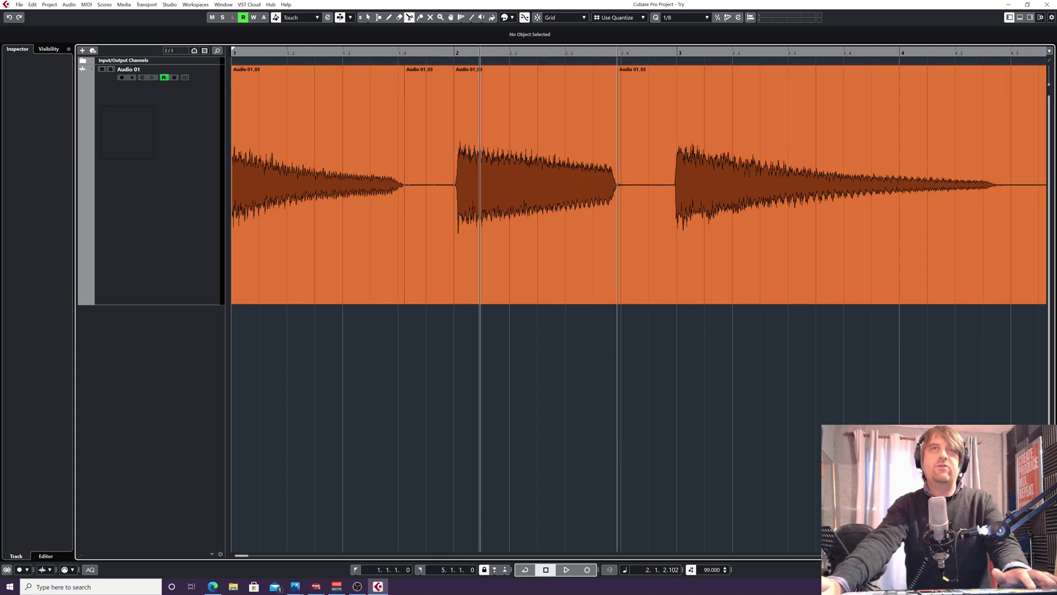
click(671, 219)
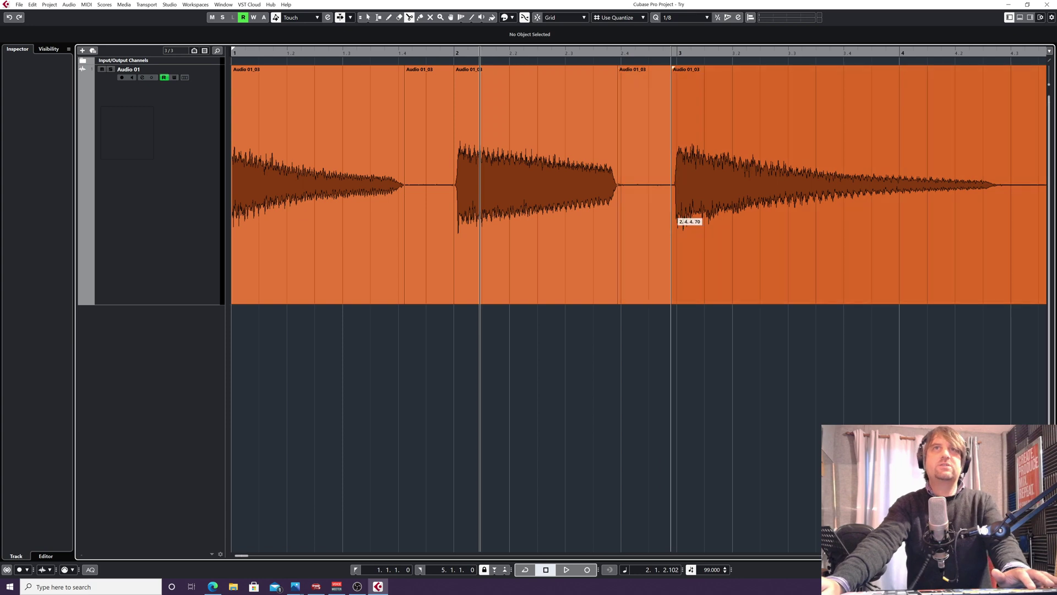
right_click(675, 219)
Delete the two silent segments before bars 2 and 3 and clear the selection
click(367, 17)
click(429, 193)
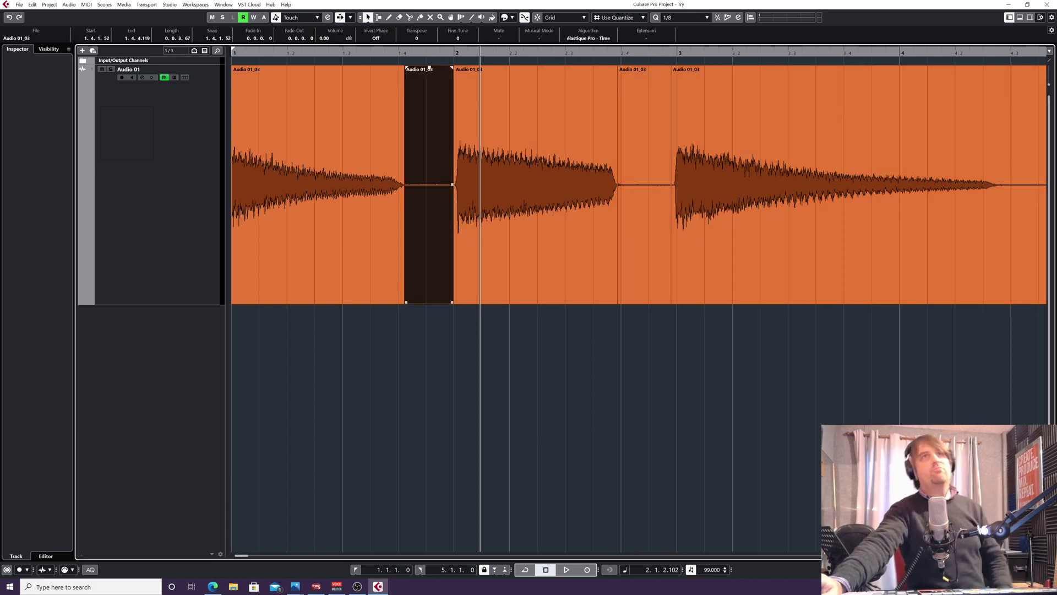
key(Delete)
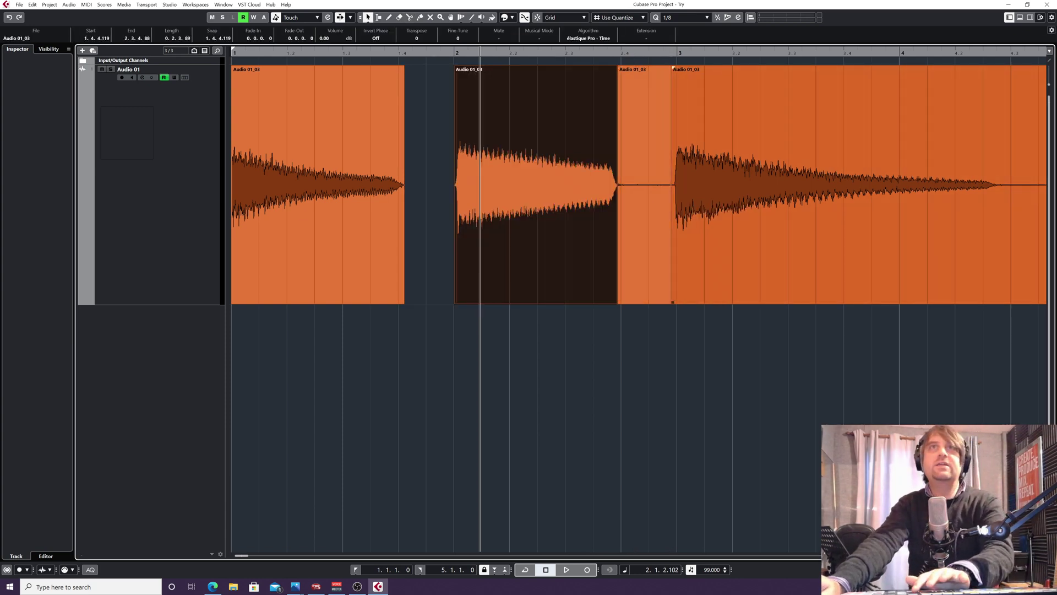
click(644, 193)
key(Delete)
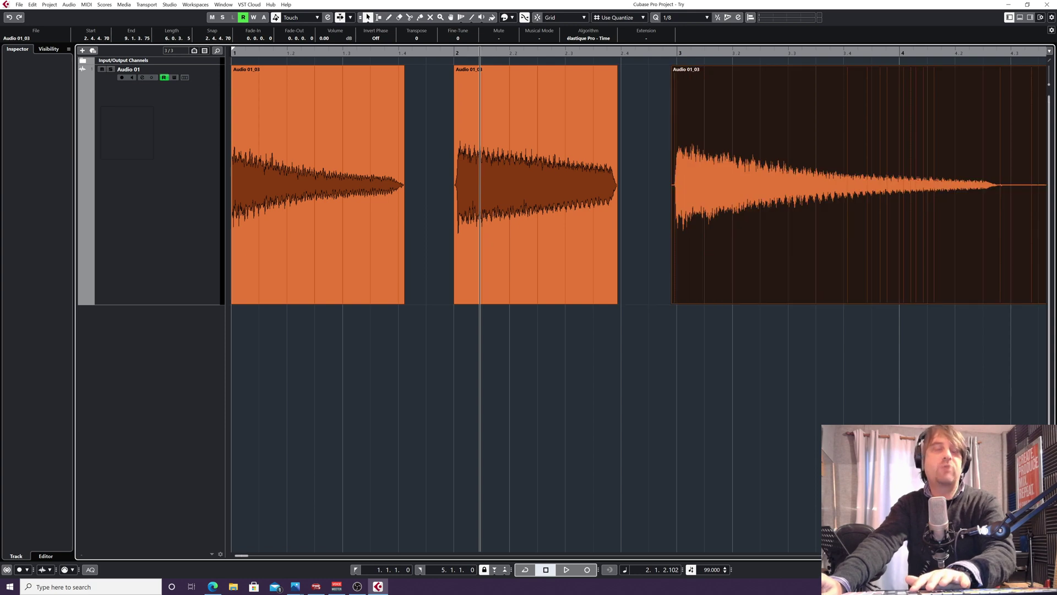
key(ctrl+shift+a)
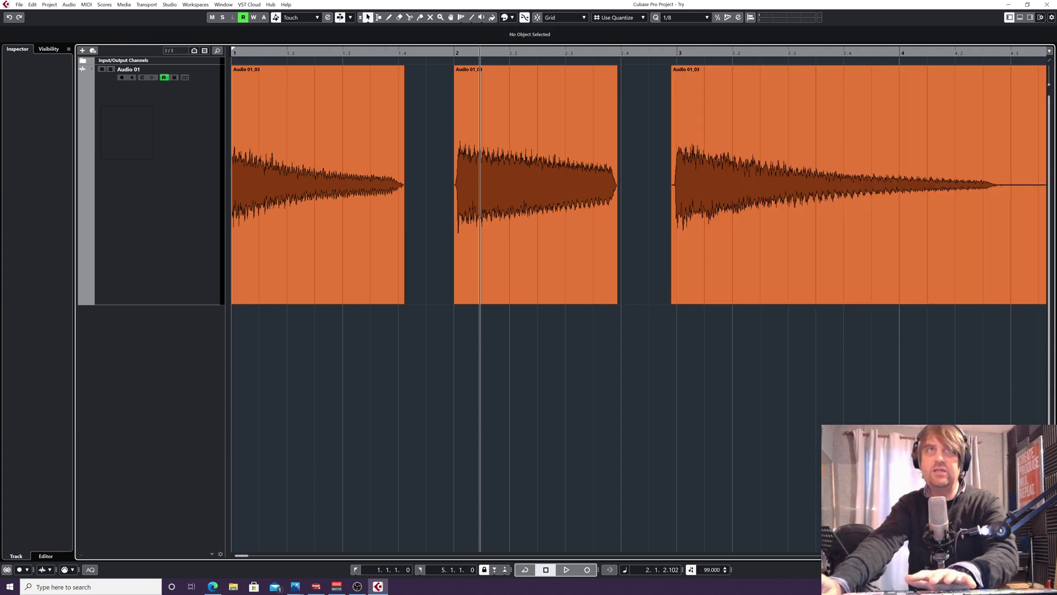
key(Right)
key(Right)
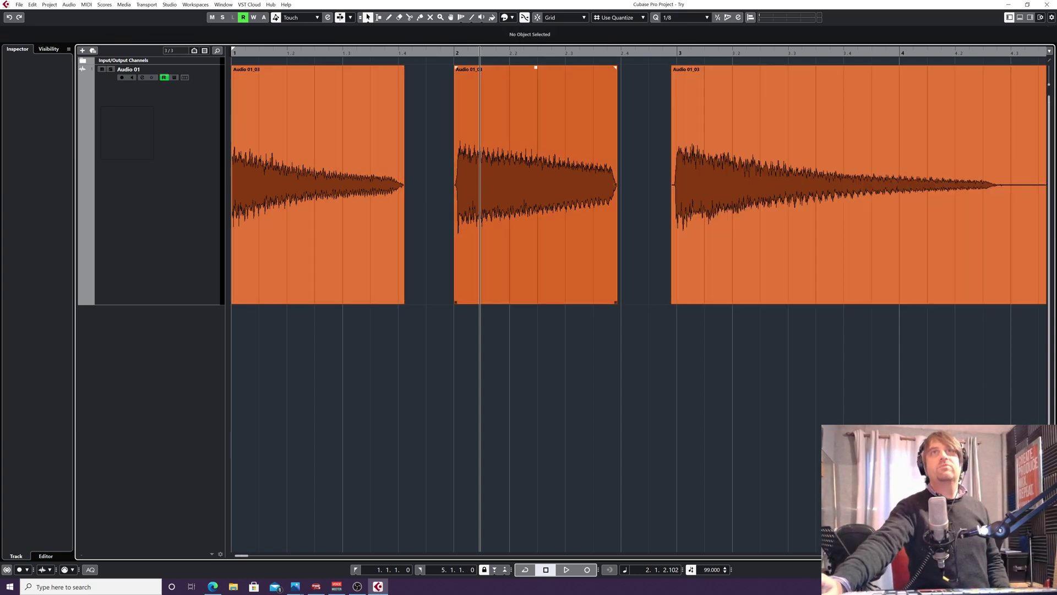
key(ctrl+shift+a)
key(Right)
key(Right)
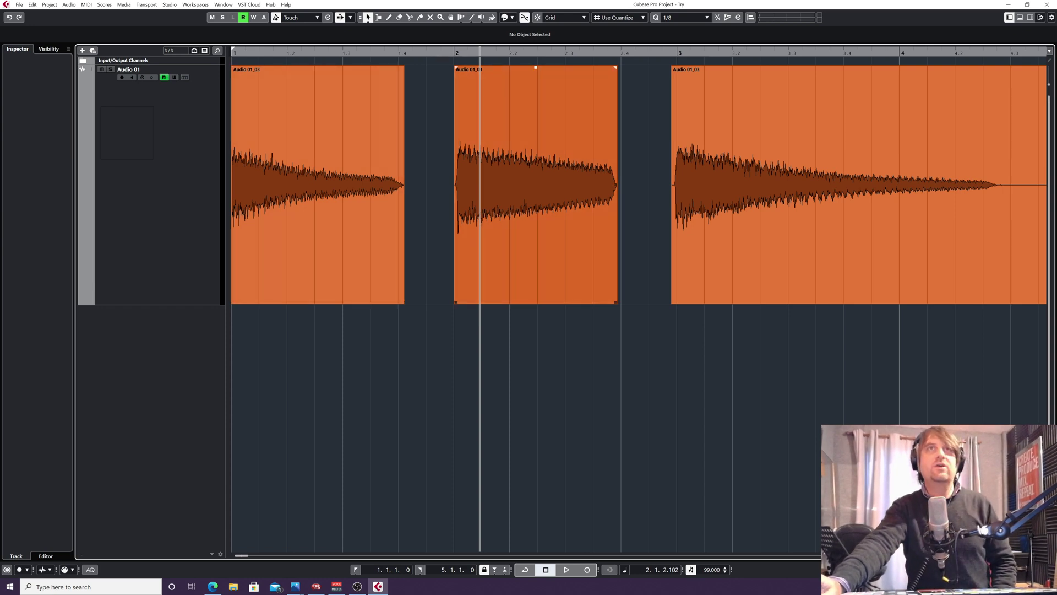
key(Right)
key(ctrl+shift+a)
key(Right)
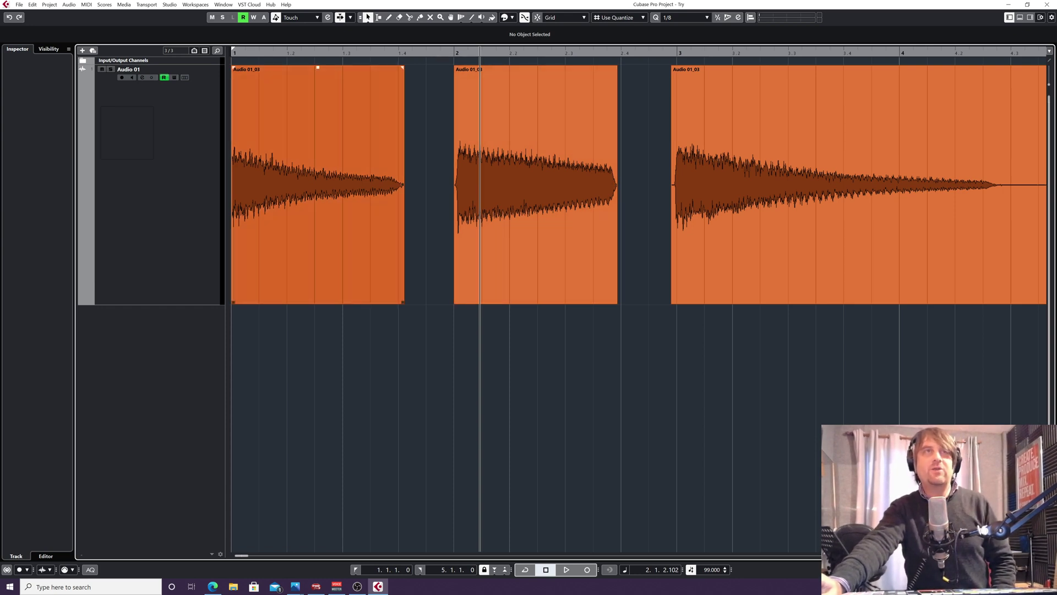
key(Right)
key(Right)
key(ctrl+shift+a)
key(Right)
key(ctrl+shift+a)
key(Right)
Fade out the first segment's end, fade the second in 0.0.0.10 and out 0.0.0.21, and fade the third in 0.0.0.32
drag(403, 68, 400, 67)
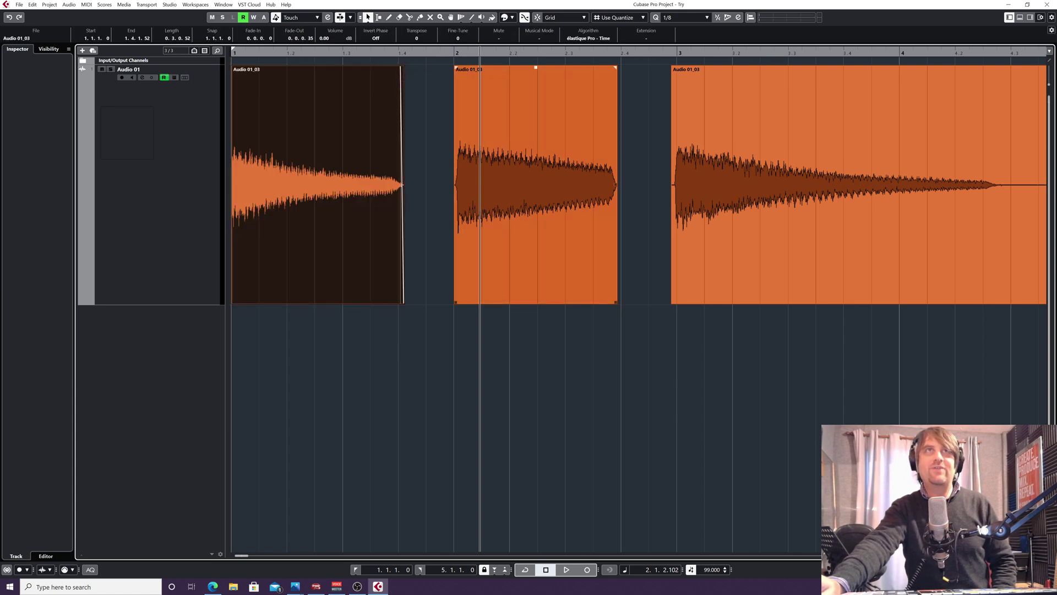
key(Right)
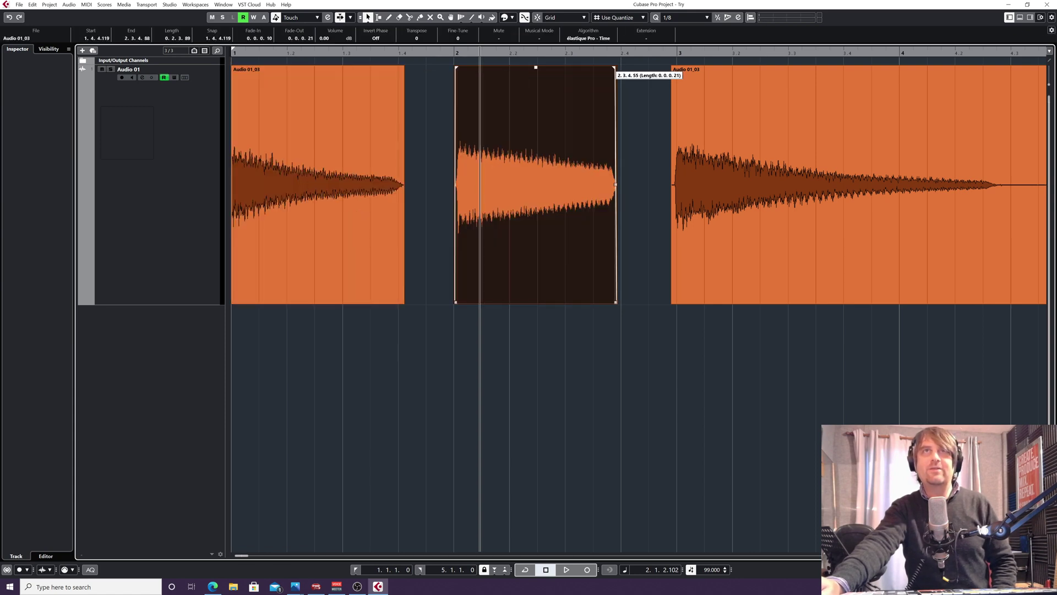
key(Right)
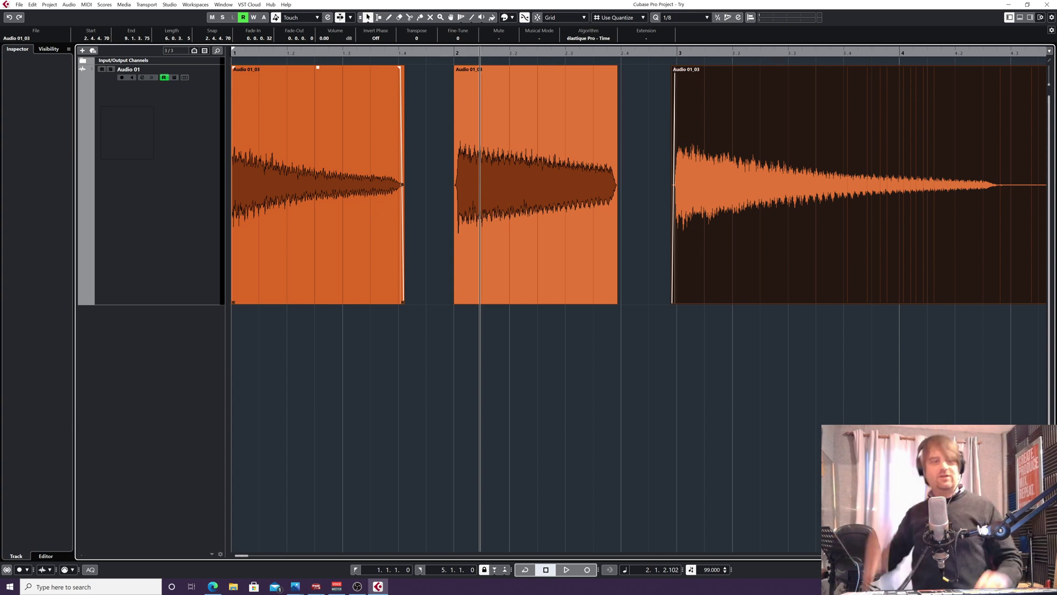
Undo the fades, deletions and splits on Audio 01 back to a single continuous event
key(ctrl+z)
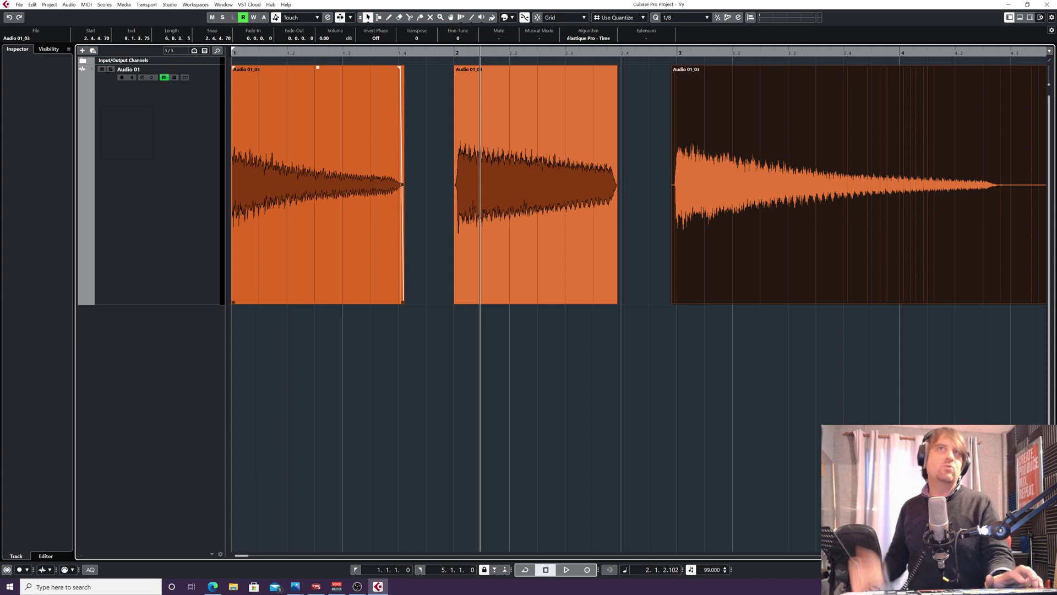
key(ctrl+z)
key(ctrl+z)
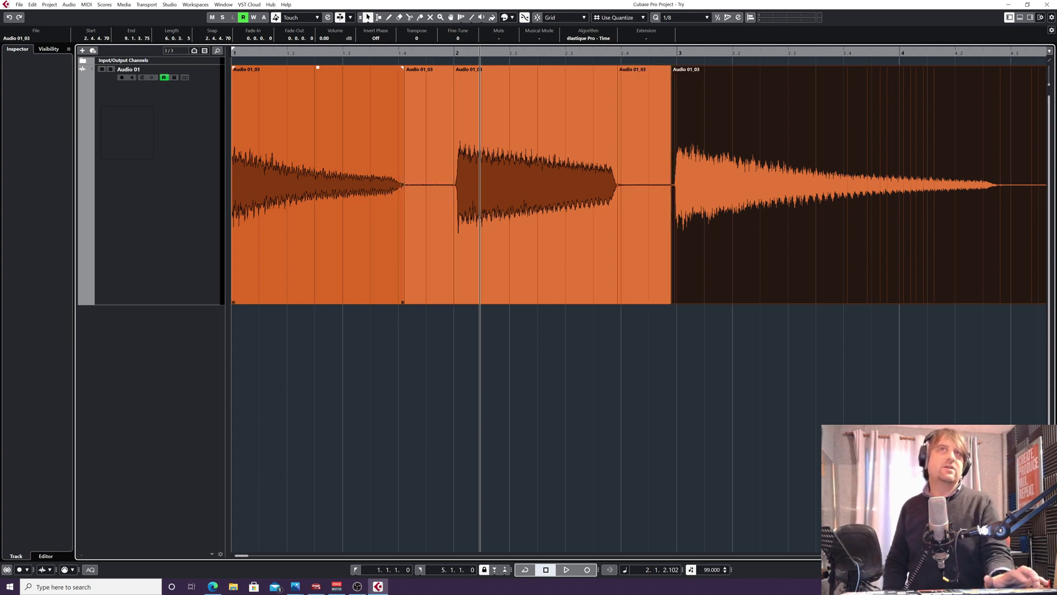
key(ctrl+z)
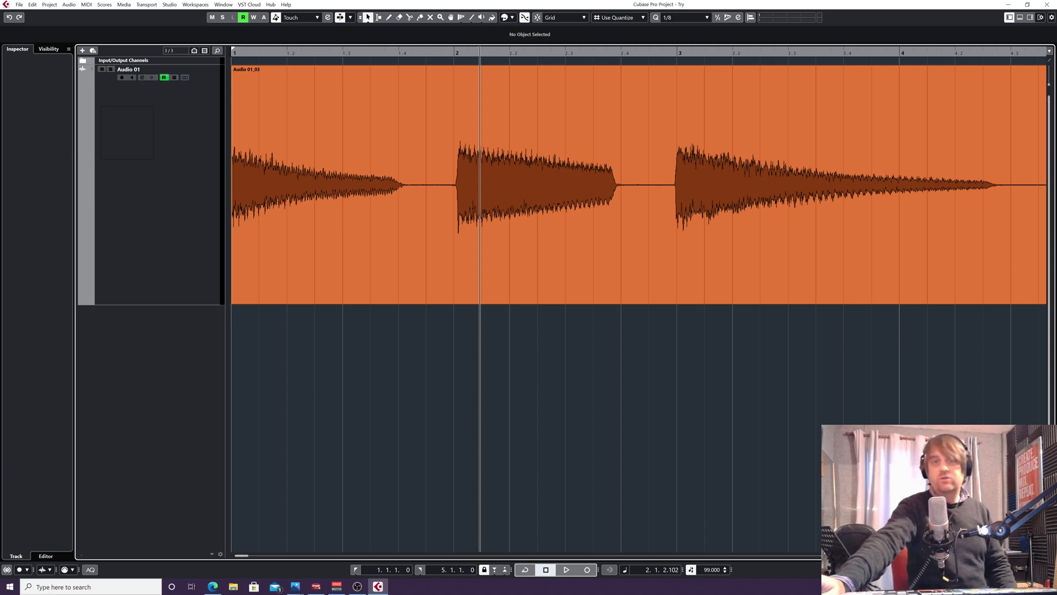
key(ctrl+a)
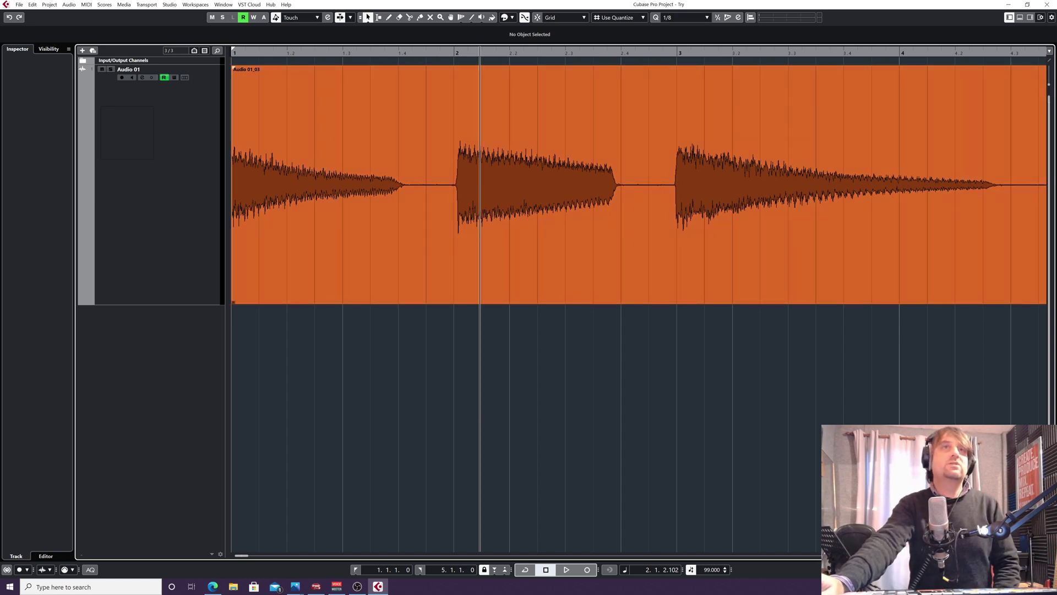
key(ctrl+shift+a)
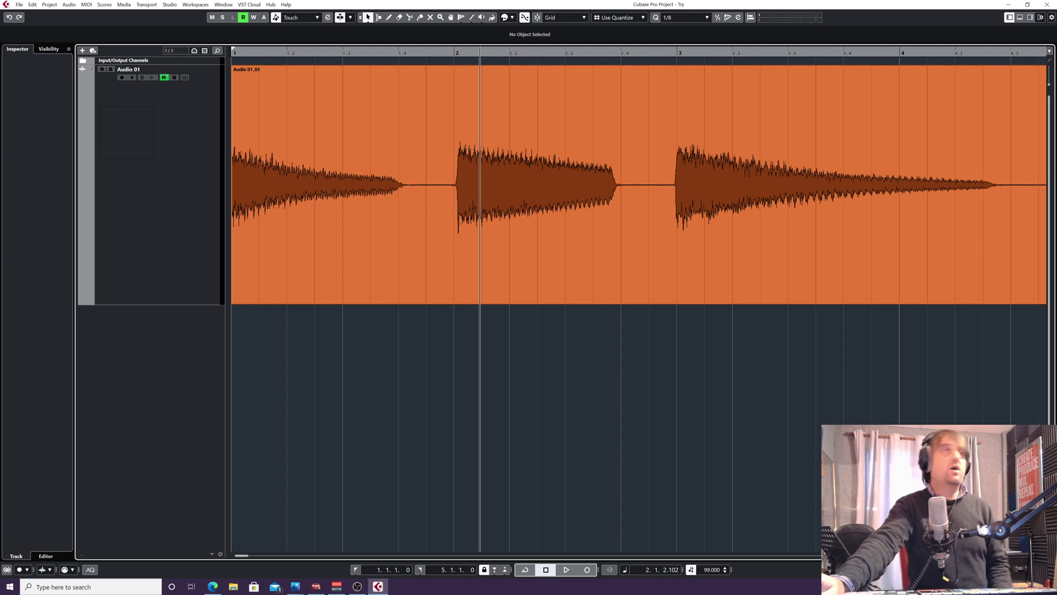
key(ctrl+a)
key(ctrl+shift+a)
Open the Key Commands settings and search for "silence" to find the Silence command in the Process category
key(alt+e)
key(Down)
key(Down)
key(Down)
key(Down)
key(Down)
key(Down)
key(Down)
key(Down)
key(Down)
key(Down)
key(Down)
key(Down)
key(Down)
key(Down)
key(Down)
key(Down)
key(Down)
key(Up)
key(Up)
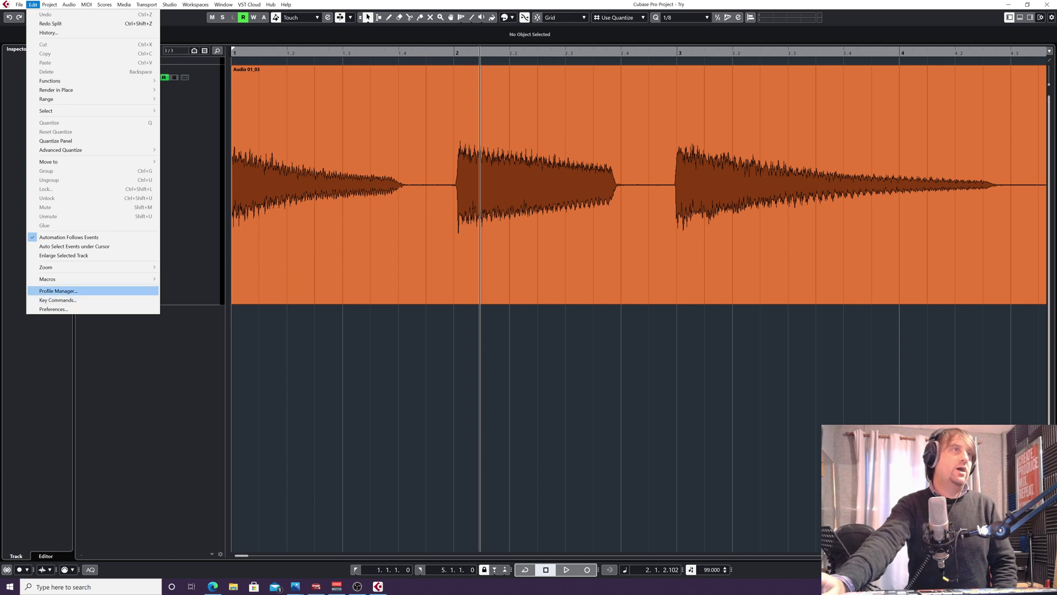
key(Down)
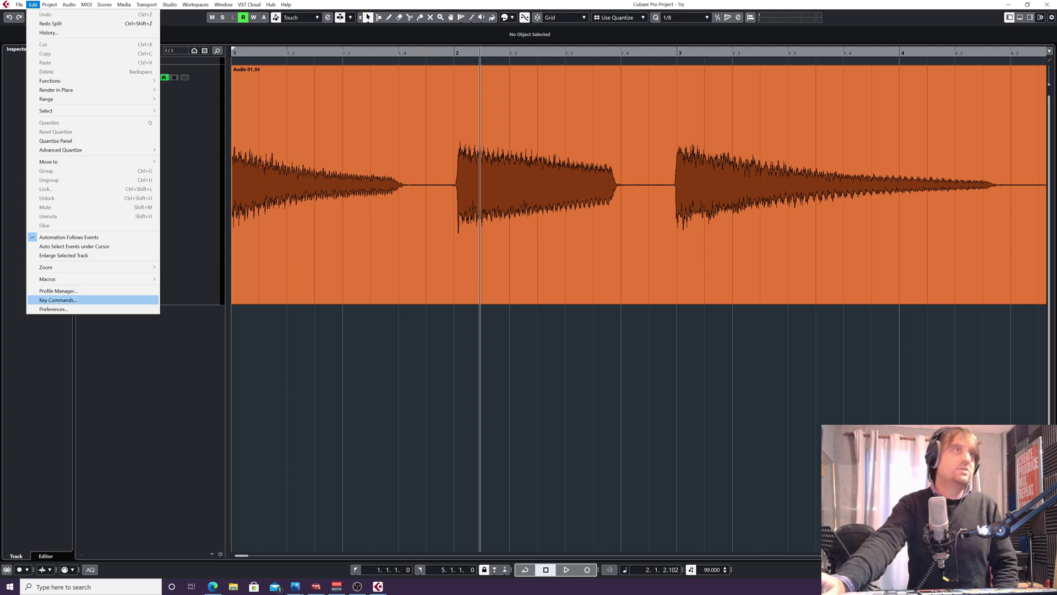
key(Return)
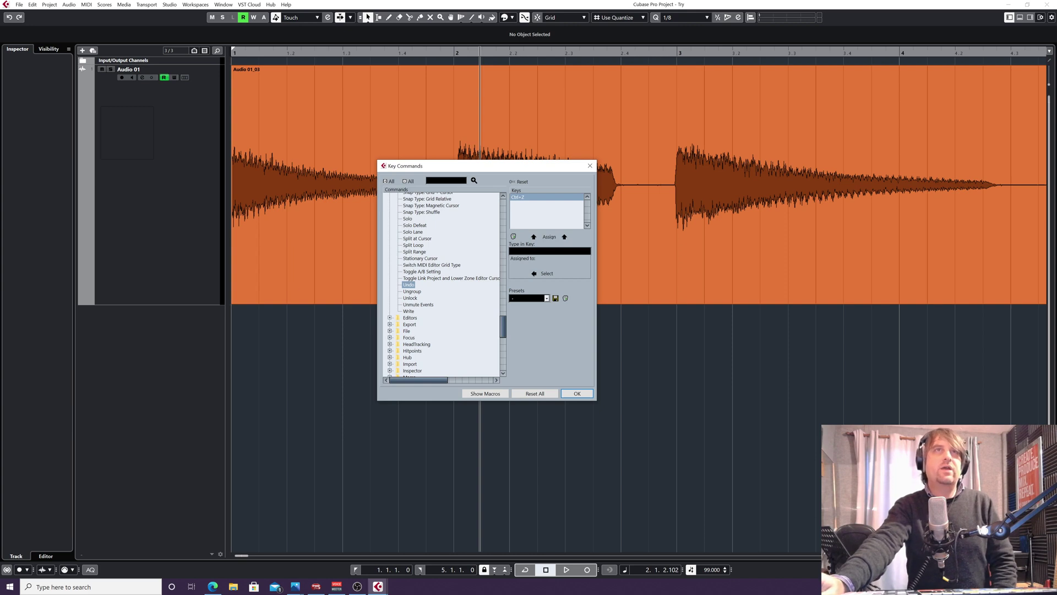
text(silence)
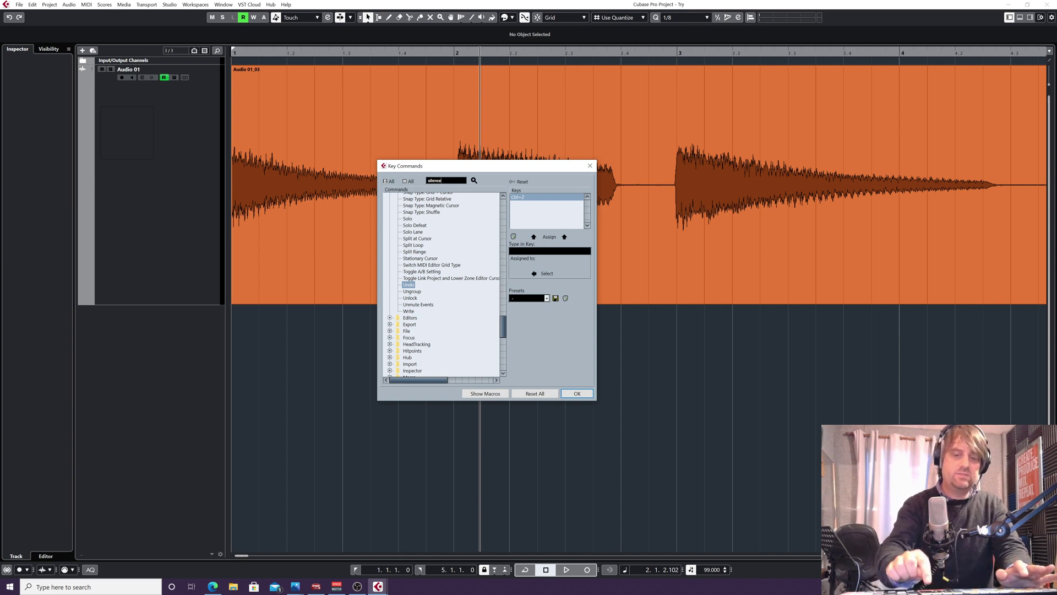
key(Return)
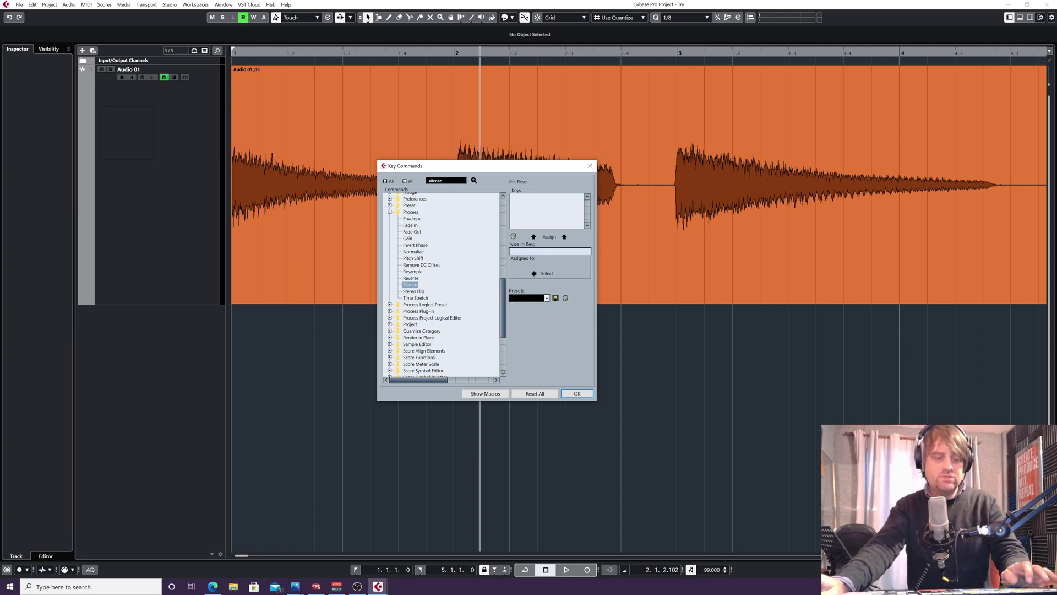
Assign Alt+S to the Silence process, reassigning it from Insert Silence, and close the key command settings
key(alt+s)
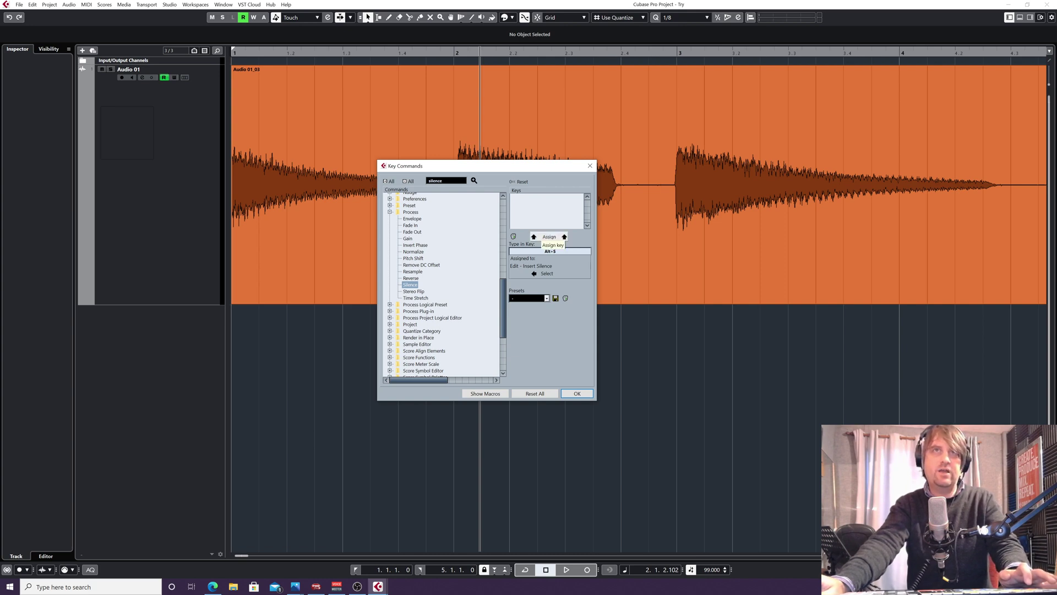
click(549, 237)
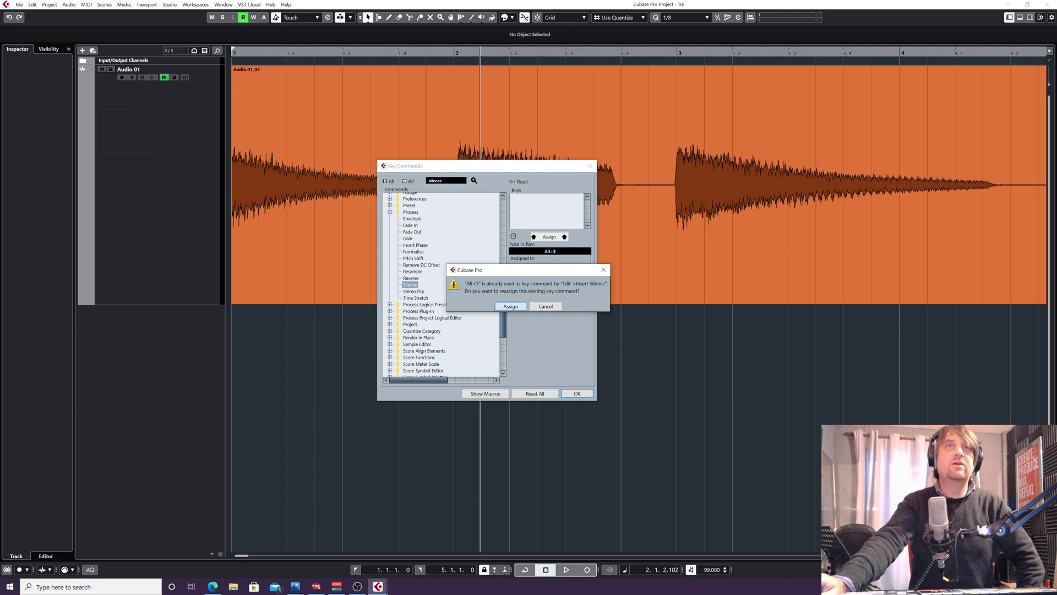
key(Return)
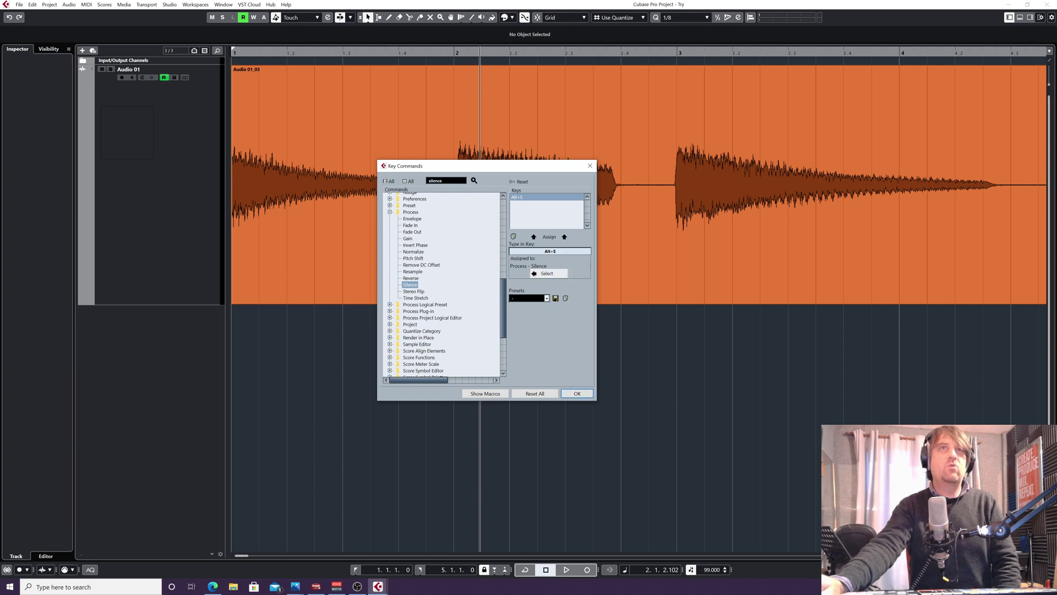
key(Return)
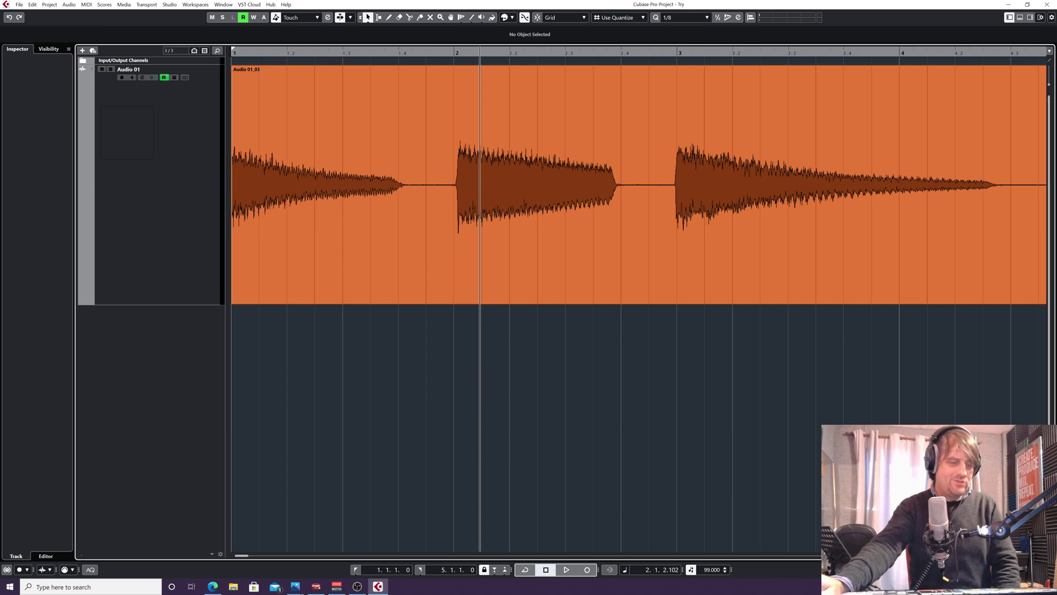
Select the range of the gap before bar 2, from 1.4.1.55 to 2.1.1.1, and silence it
key(ctrl+a)
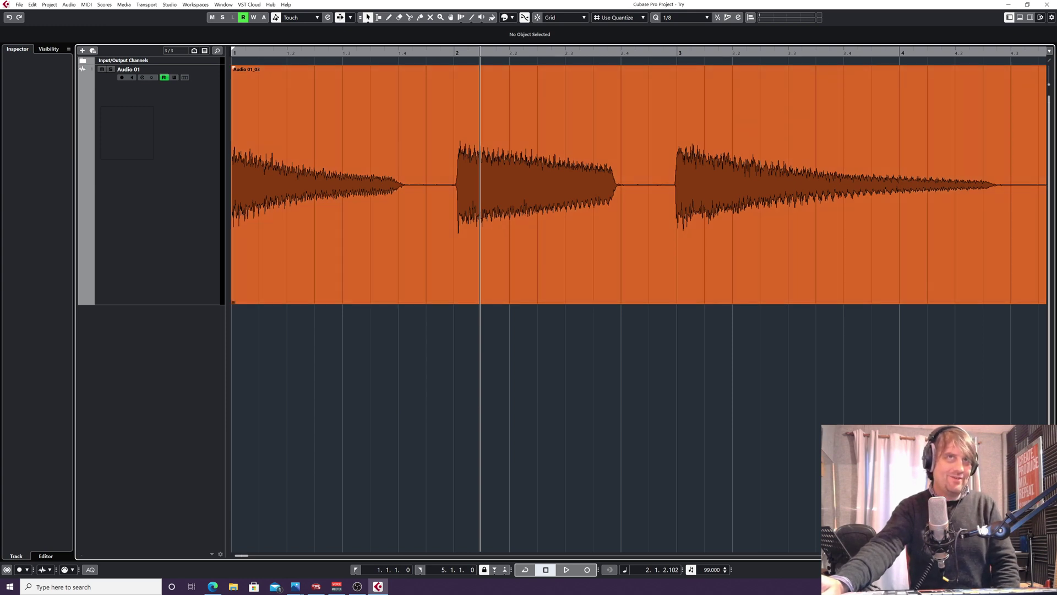
key(alt+s)
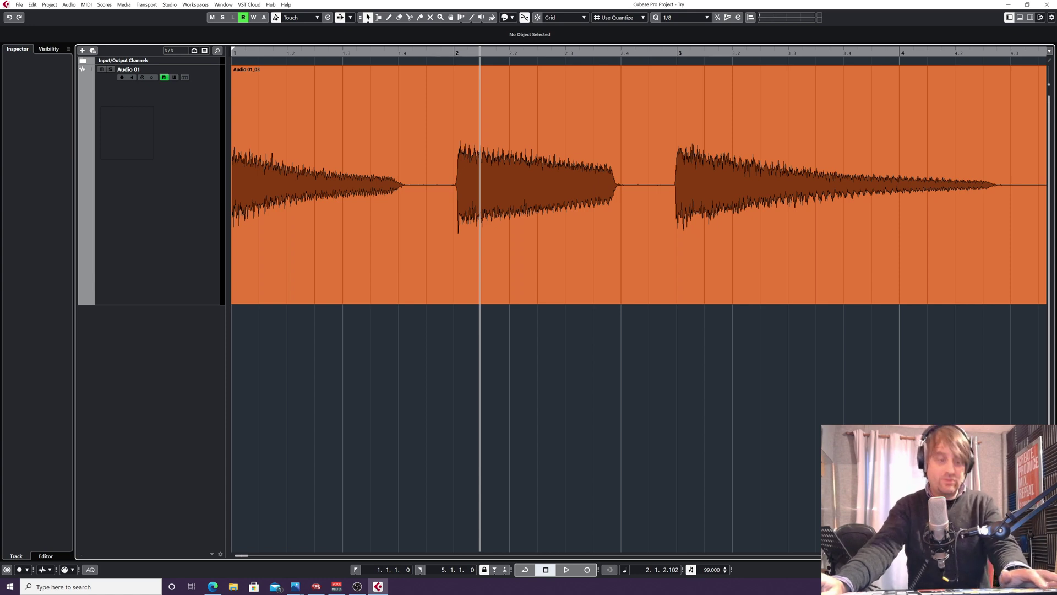
key(2)
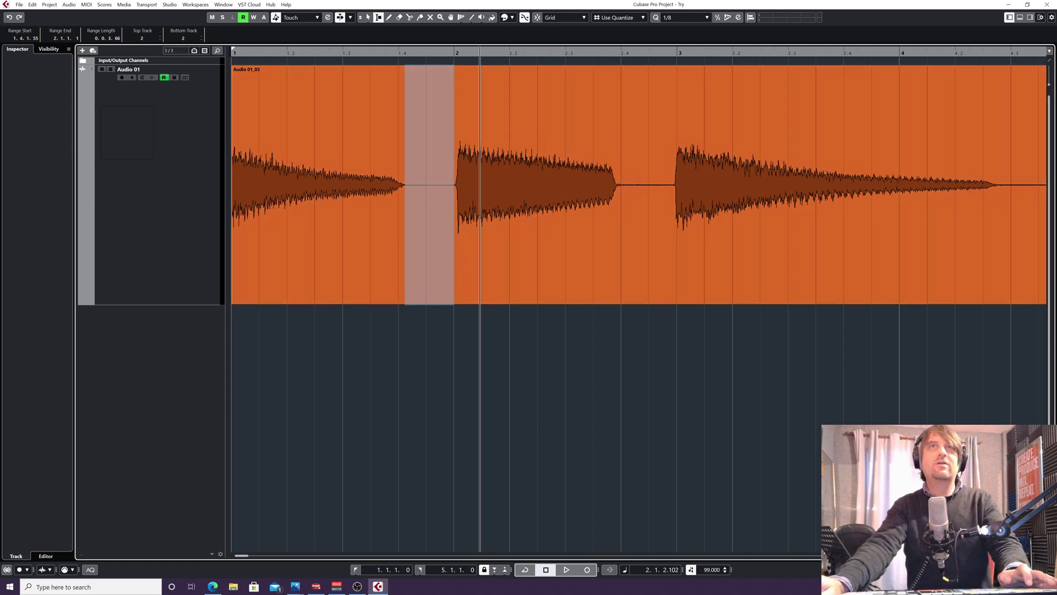
Silence the gap before bar 3 over the range 2.3.4.104 to 2.4.4.95 and clear the range selection
drag(621, 185, 626, 184)
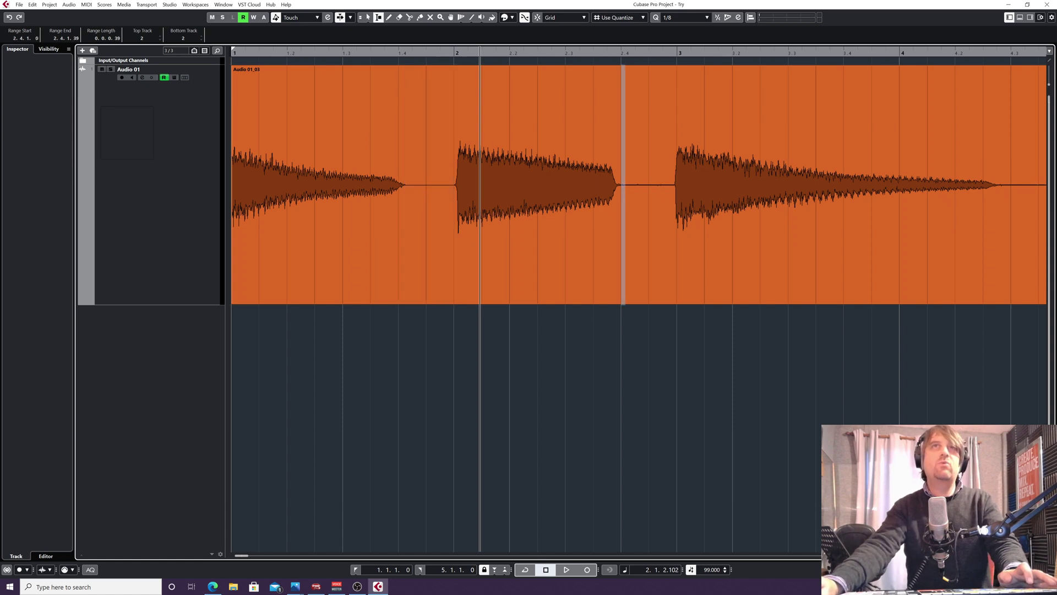
click(648, 365)
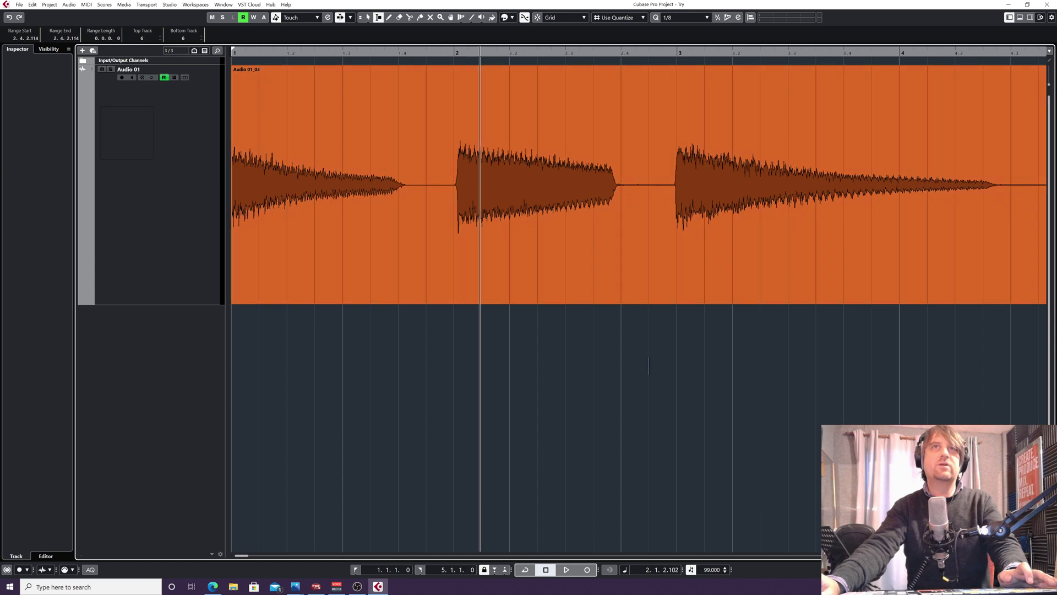
drag(620, 181, 674, 181)
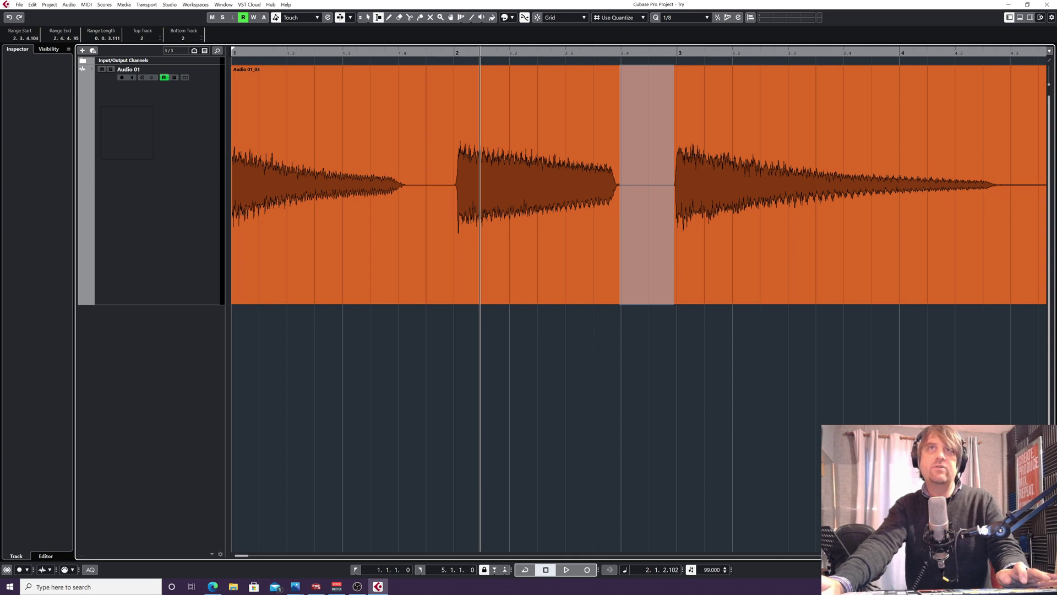
click(606, 330)
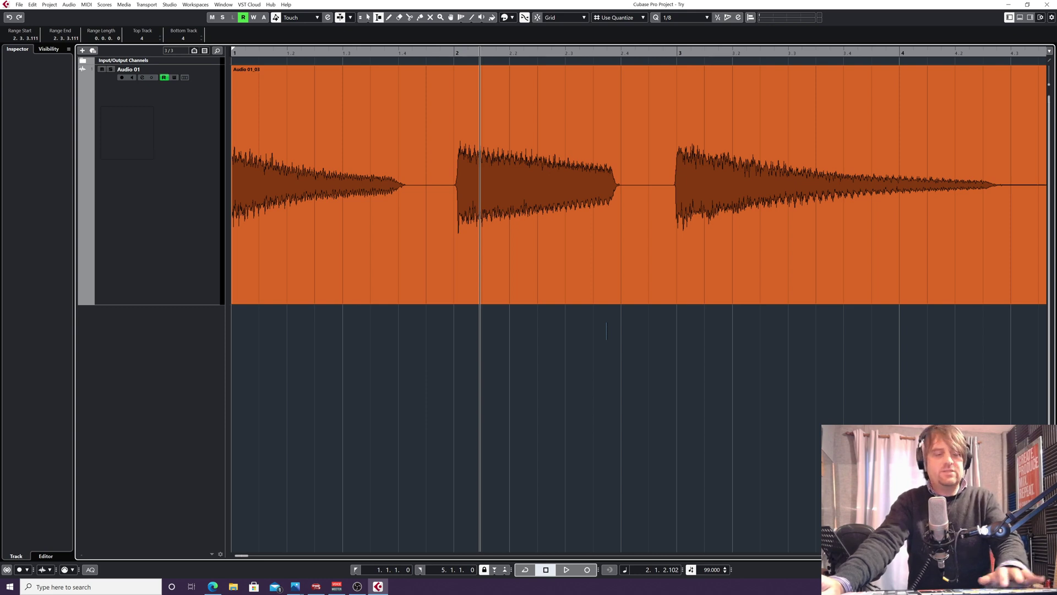
Silence the residual noise right after the bar 2 note, over the range 2.3.4.83 to 2.4.1.74
key(h)
key(h)
key(h)
key(h)
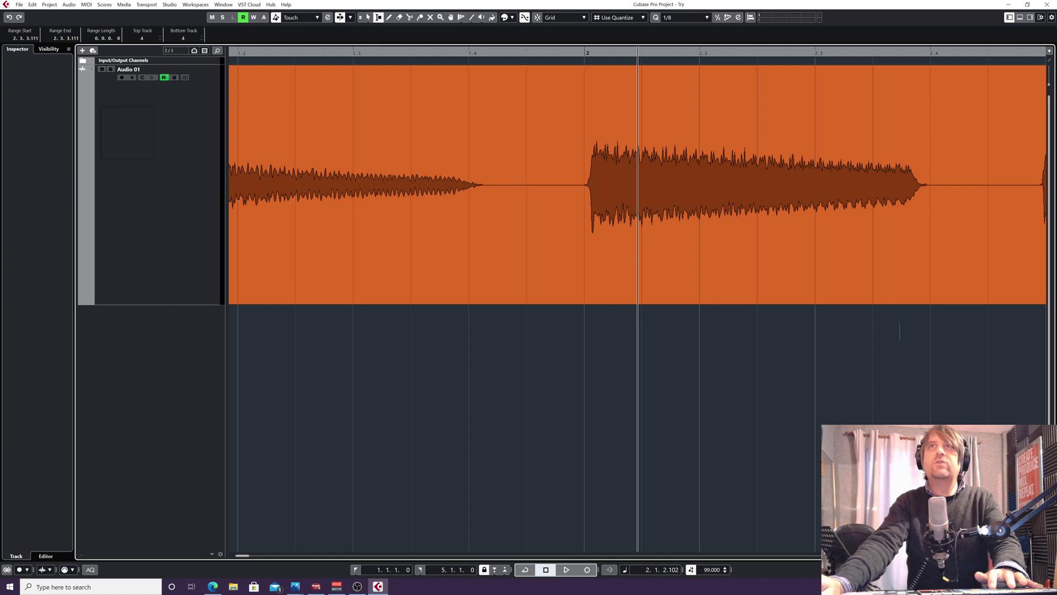
click(921, 185)
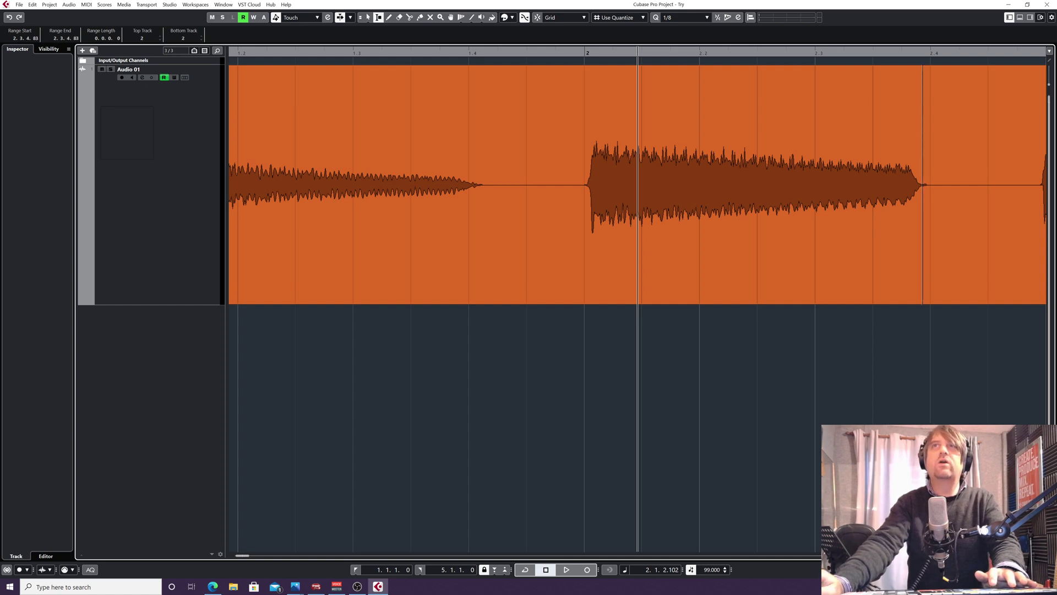
drag(918, 181, 948, 182)
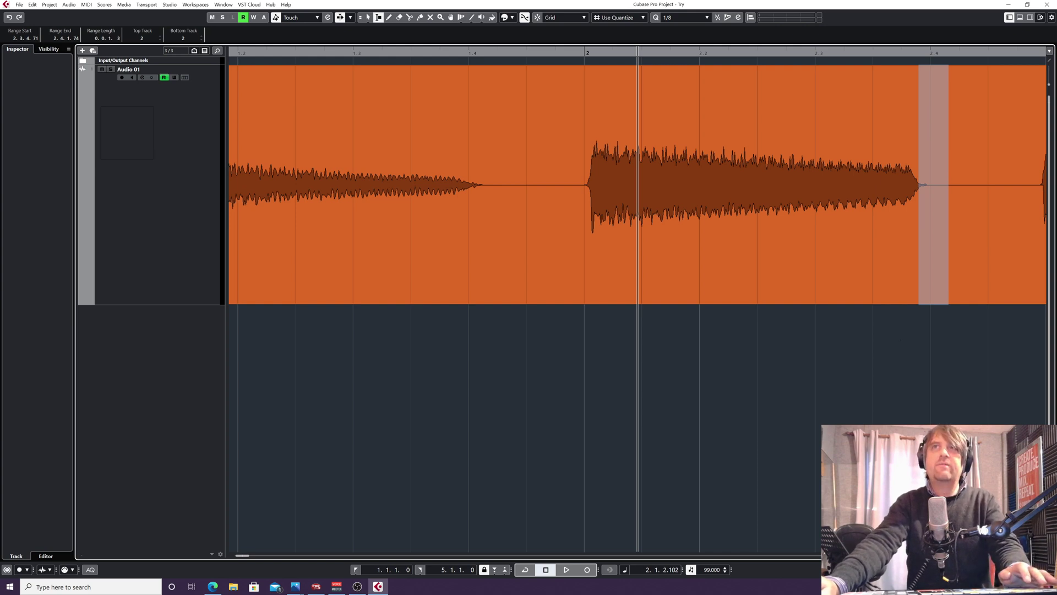
drag(918, 182, 922, 182)
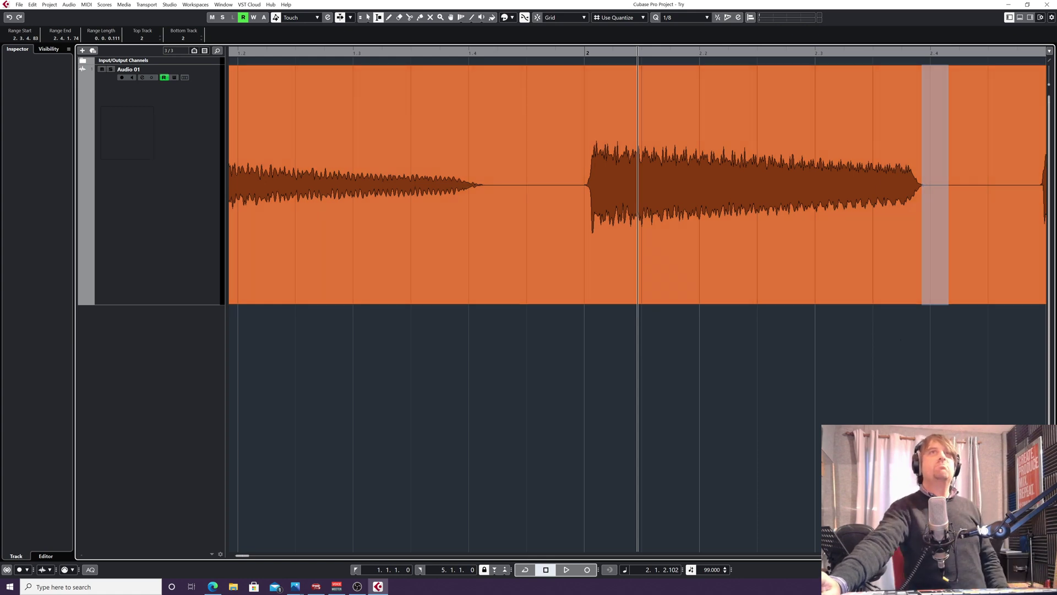
Play Audio 01 from the start through bar 4 to check the silenced gaps, and stop playback
key(g)
key(g)
key(g)
key(g)
key(g)
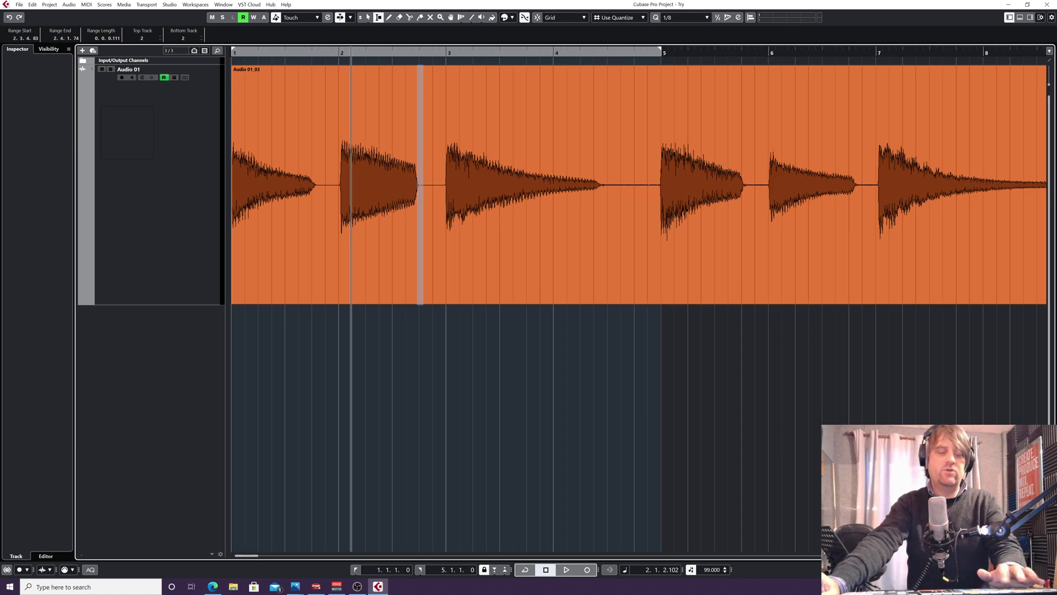
key(g)
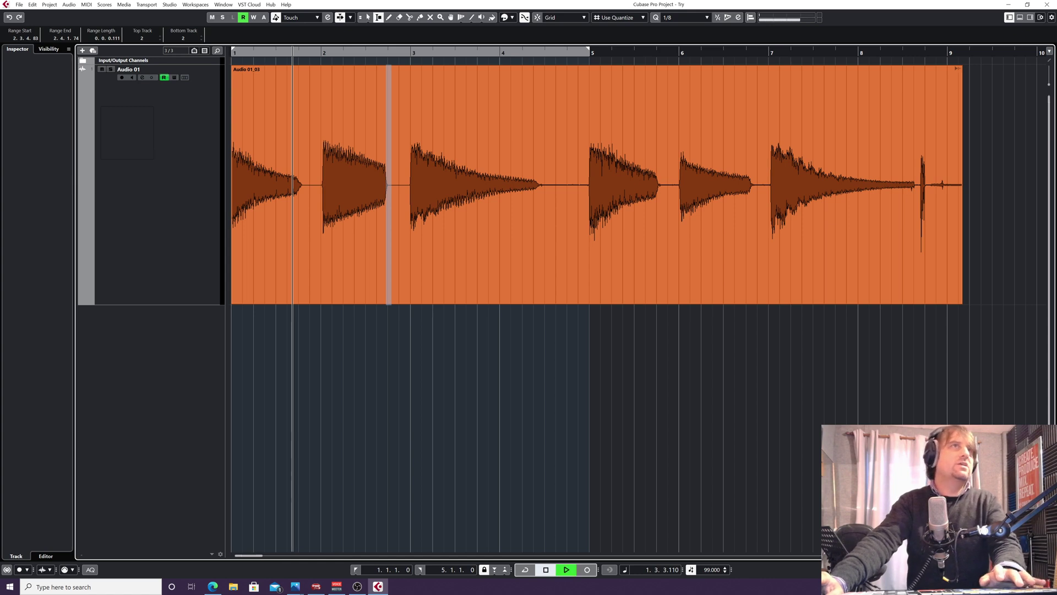
key(space)
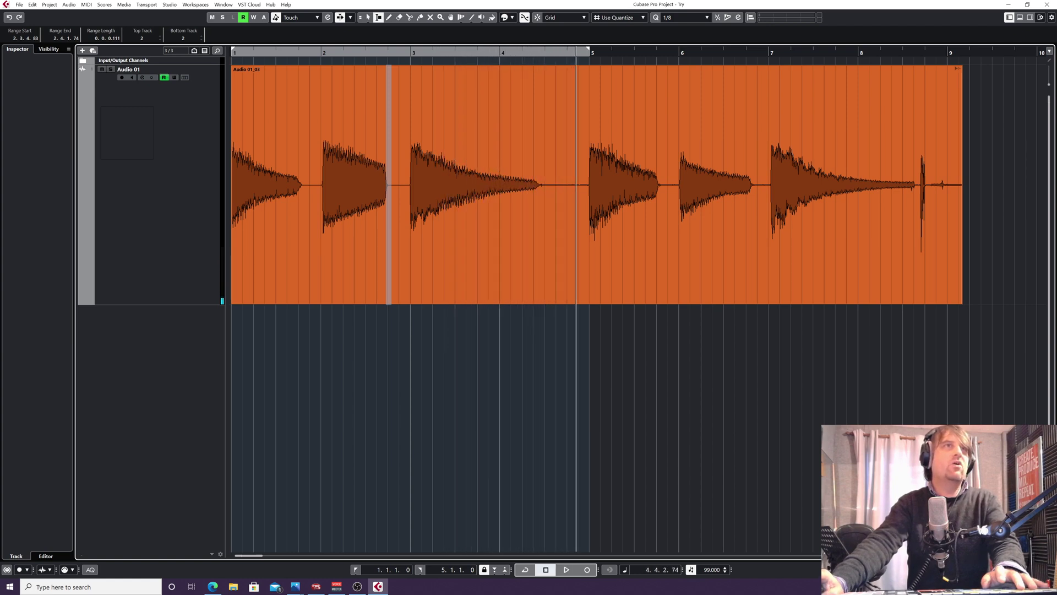
key(space)
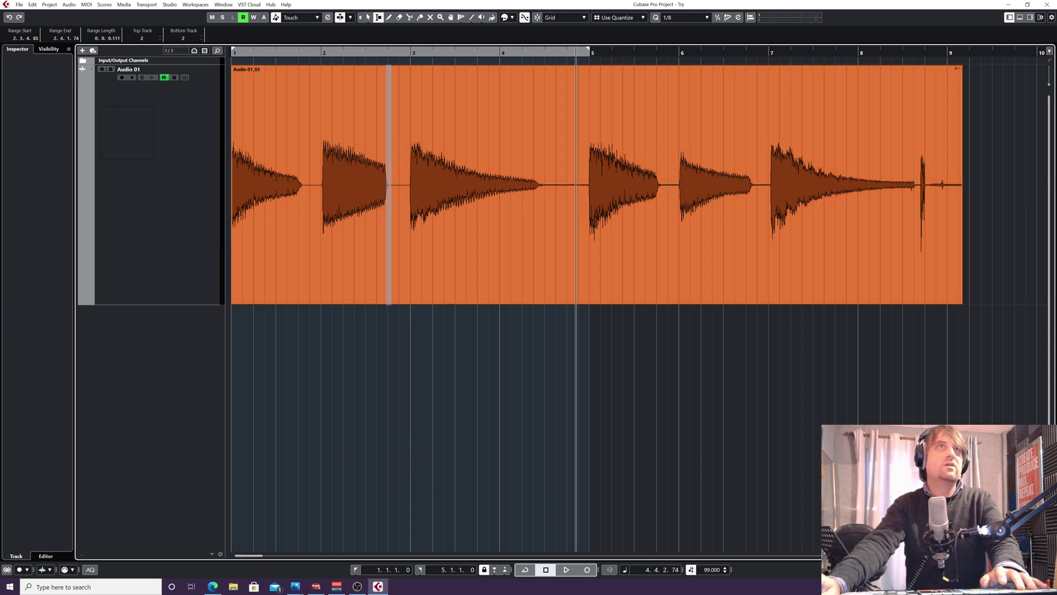
Audition the silenced range after the bar 2 note, play Audio 01 on into bar 6, stop playback and clear the range selection
key(alt+space)
key(space)
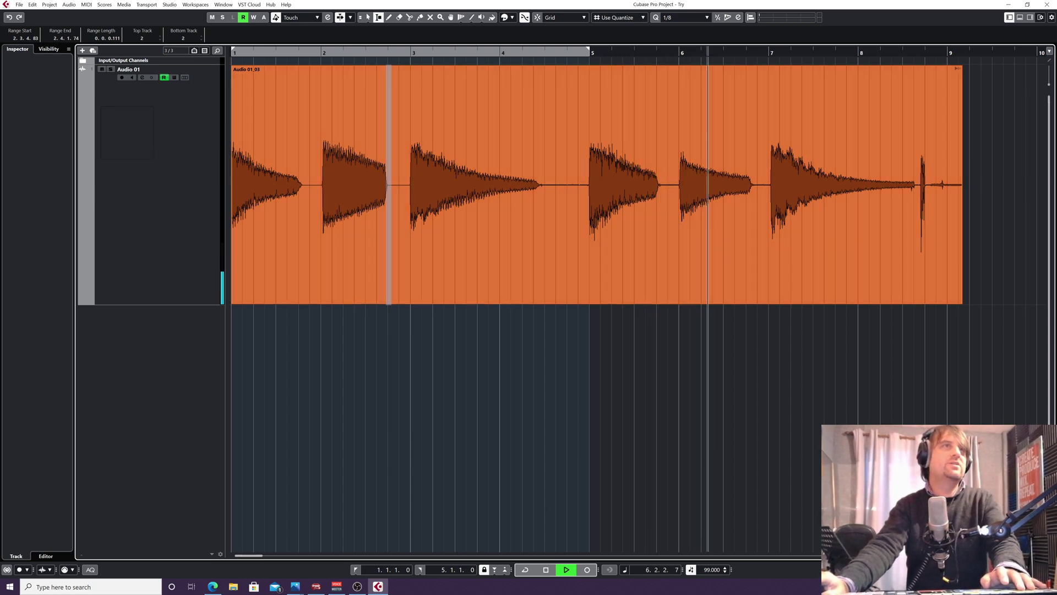
key(space)
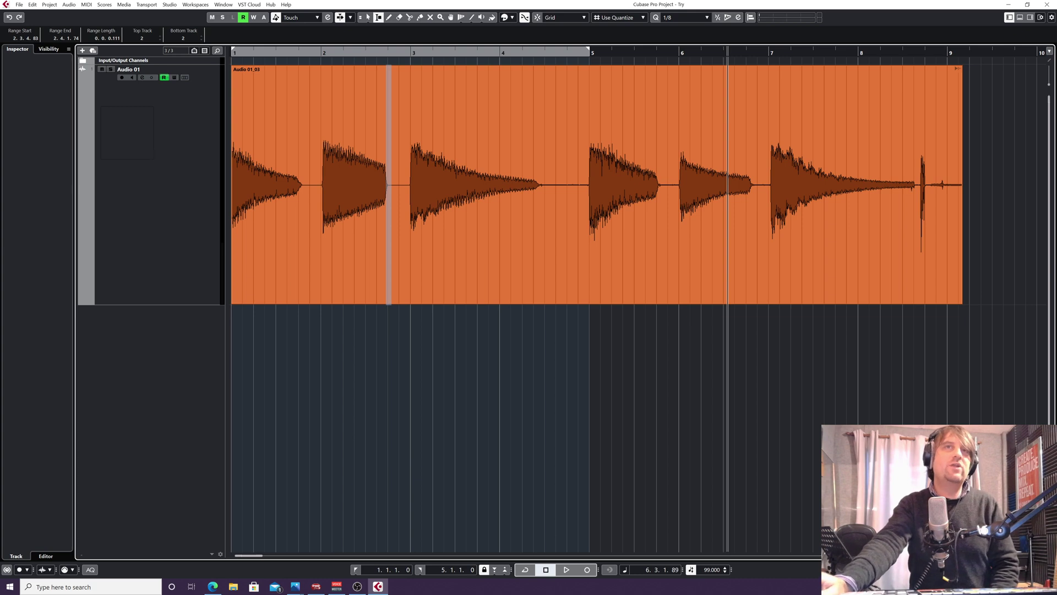
click(631, 400)
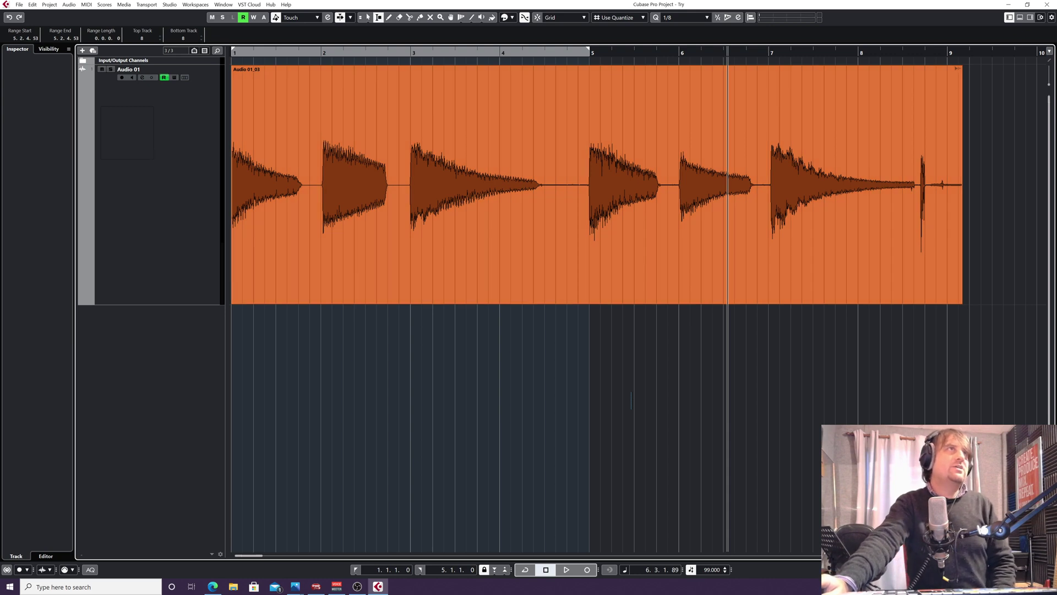
key(ctrl+z)
click(33, 5)
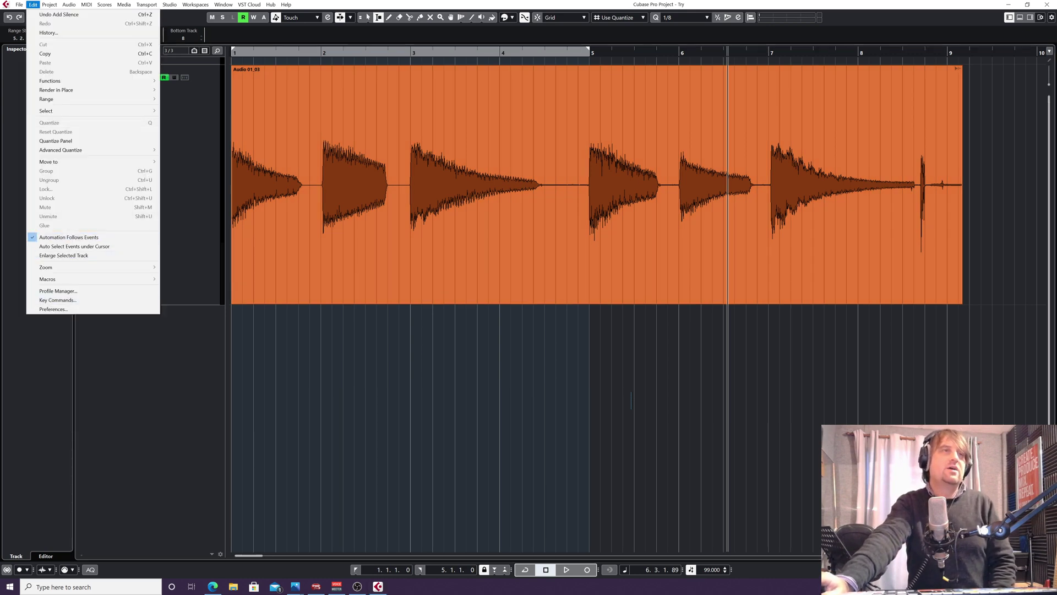
key(Escape)
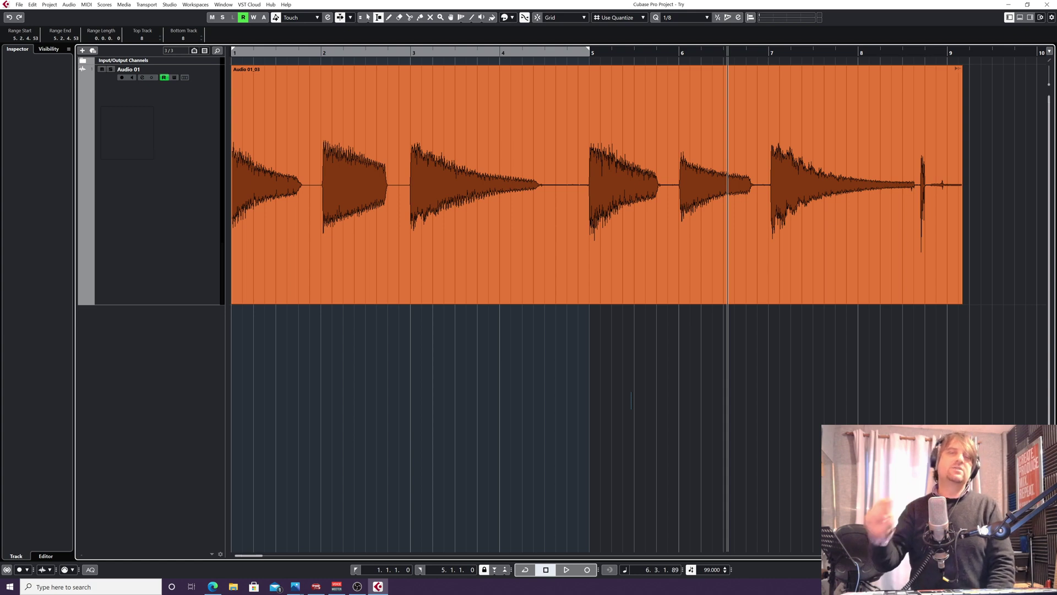
Select the range of the gap before bar 5 in Audio 01, from 4.2.4.106 to 4.4.4.90
click(631, 400)
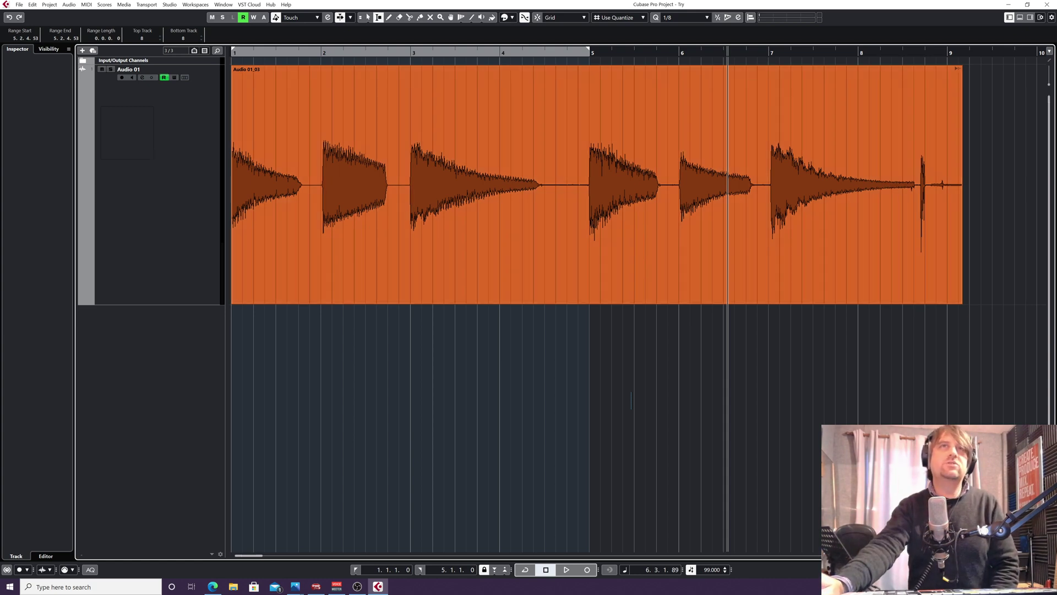
drag(544, 182, 588, 181)
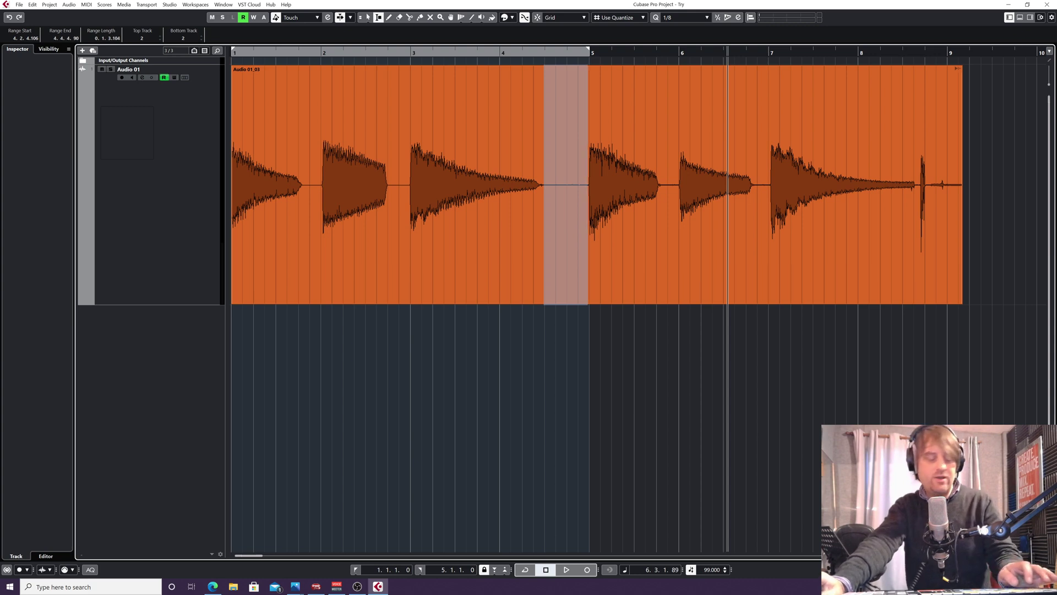